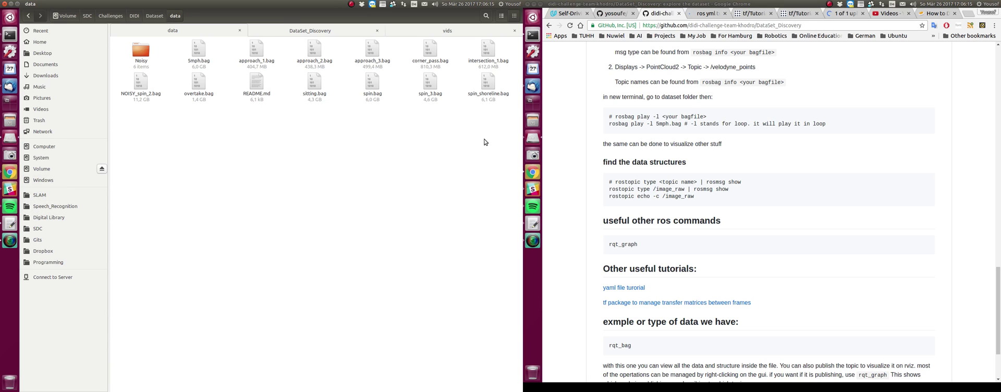
Step: Browse the Dataset folder into the camera_lidar_3d calibration files and back
drag(498, 146, 231, 149)
click(154, 16)
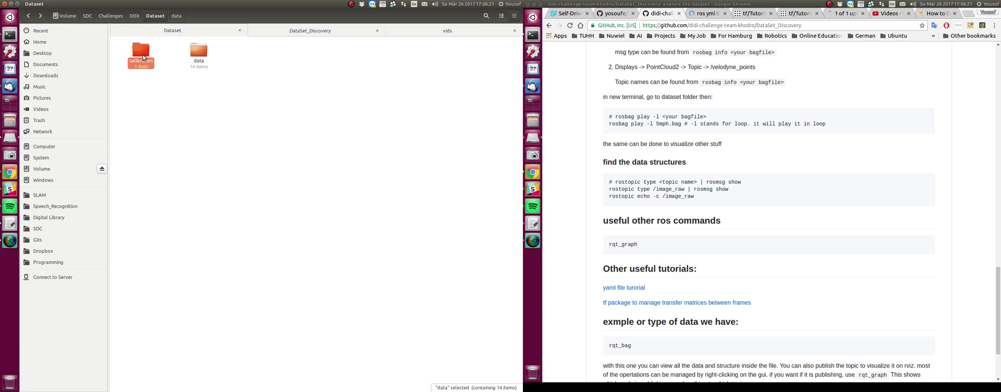
double_click(141, 51)
double_click(144, 55)
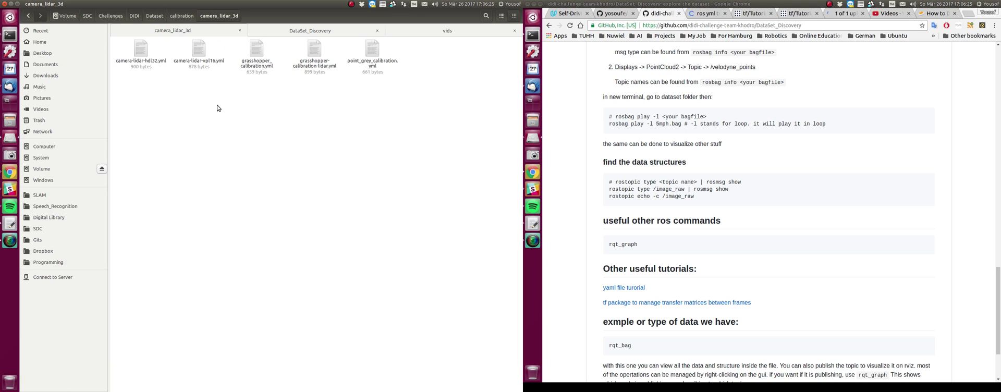
key(alt+Up)
key(alt+Up)
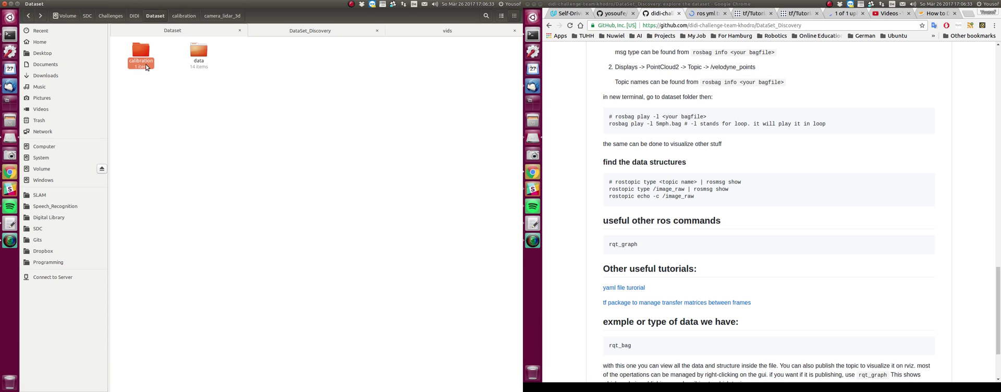
Step: Open the data folder and select 5mph.bag among the bag files
click(207, 52)
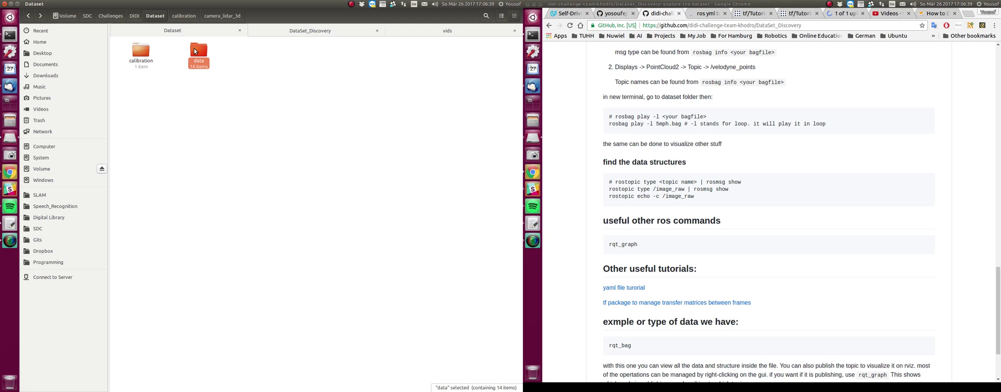
double_click(195, 51)
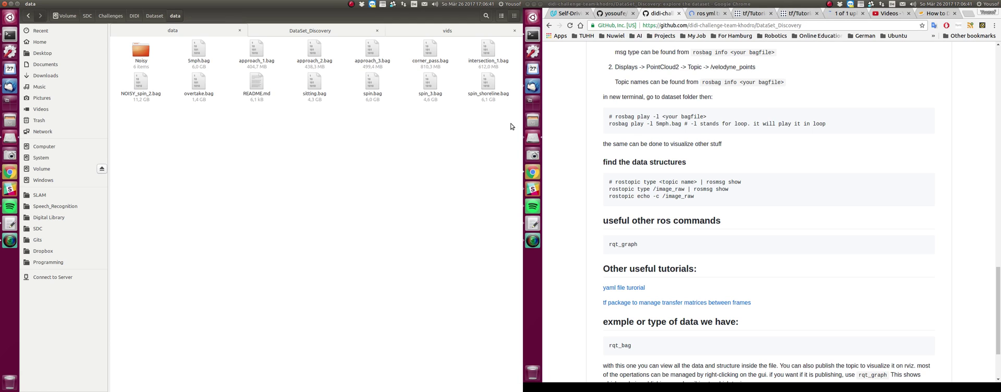
drag(510, 124, 203, 59)
click(199, 49)
click(198, 85)
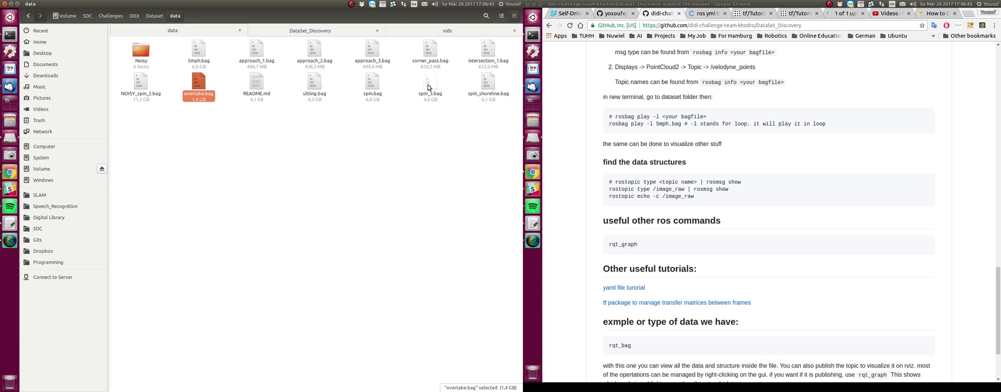
click(363, 149)
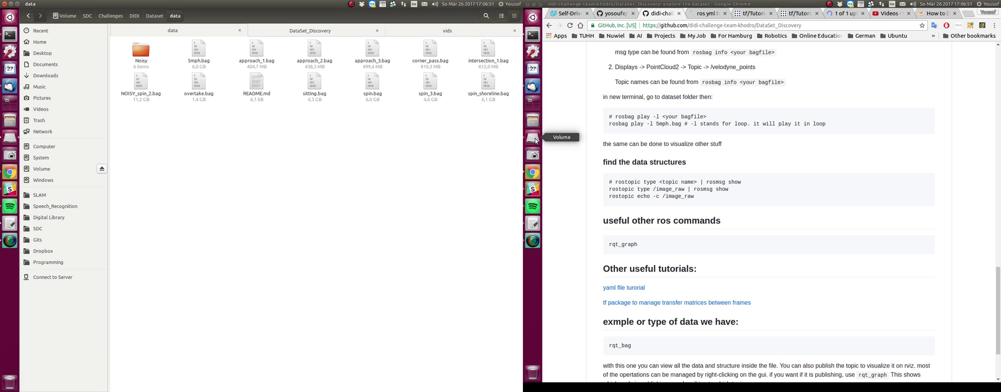
Step: Start a ROS master with roscore in the terminal
click(532, 35)
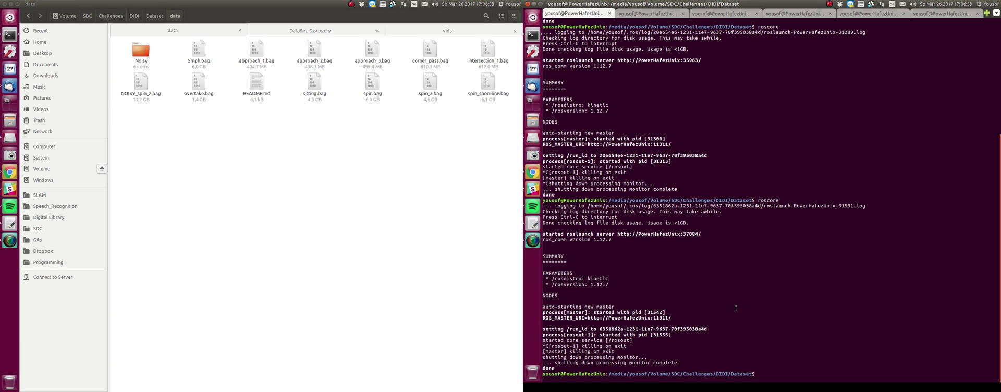
text(roscore)
key(Return)
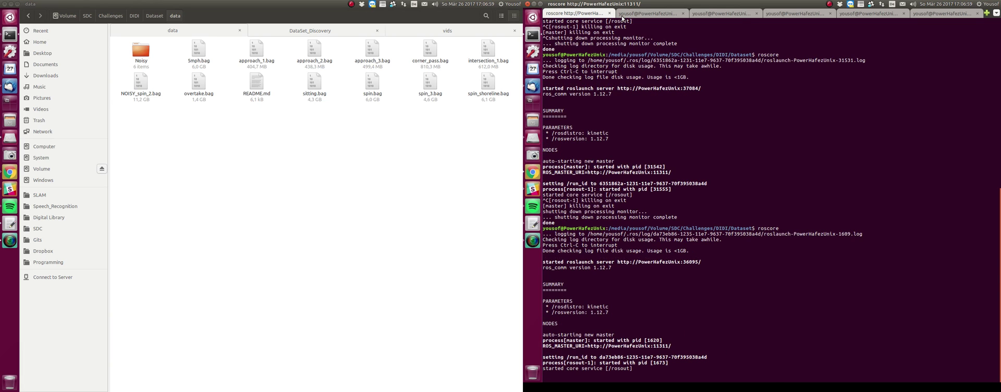
Step: Relaunch rqt_bag from the second terminal tab
click(626, 14)
key(Up)
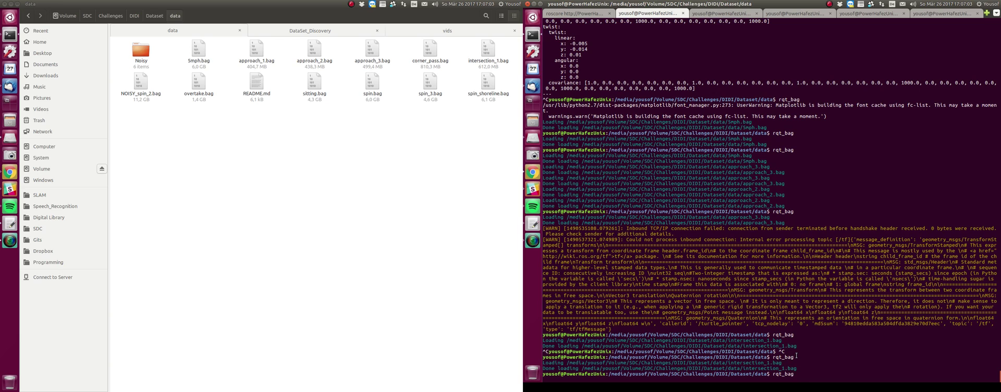
key(Return)
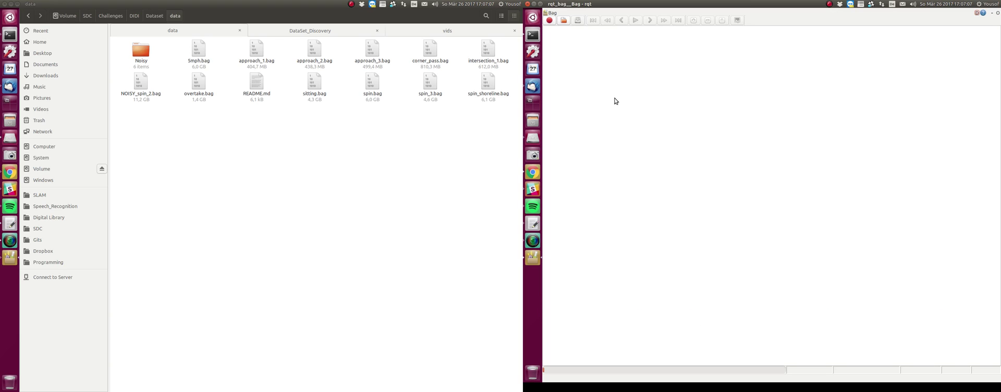
Step: Load intersection_1.bag into rqt_bag
click(562, 22)
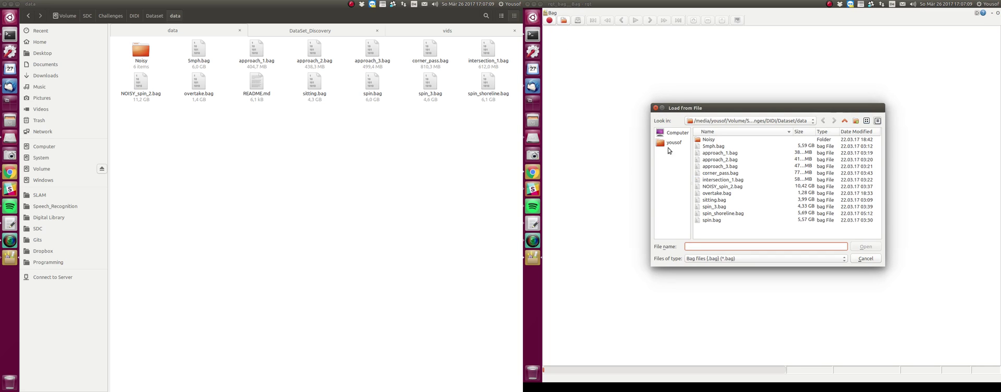
double_click(725, 180)
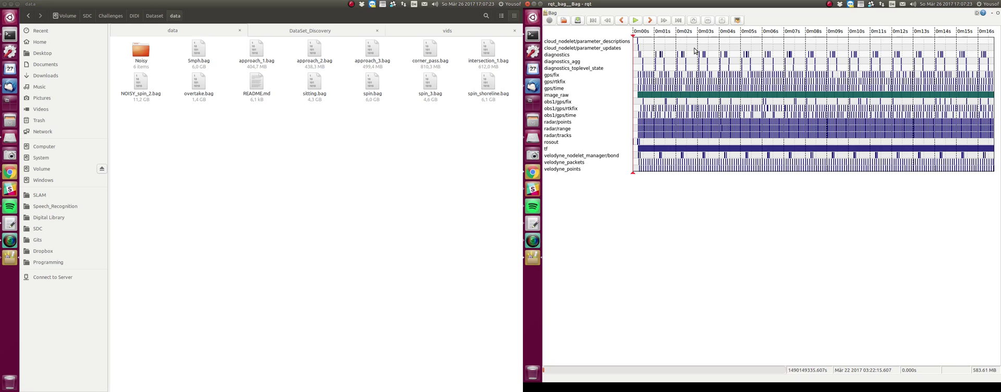
Step: Turn on thumbnails so the image_raw row shows camera previews
click(737, 20)
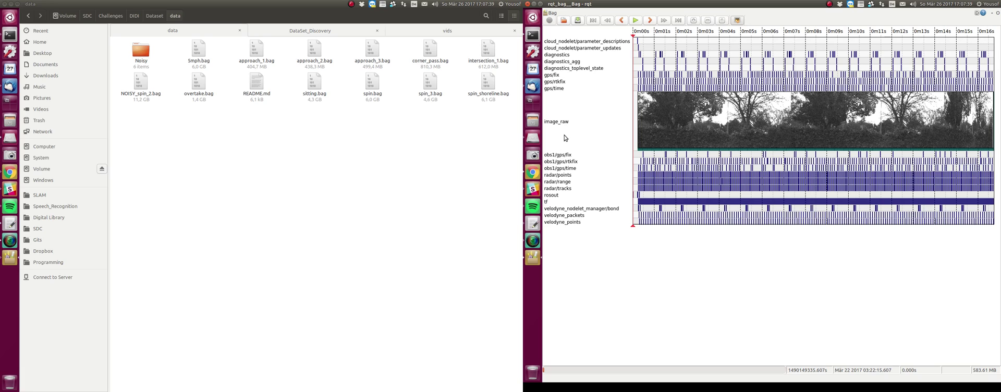
right_click(561, 155)
click(555, 159)
Step: Open raw views for velodyne_points and image_raw, then close both
right_click(557, 227)
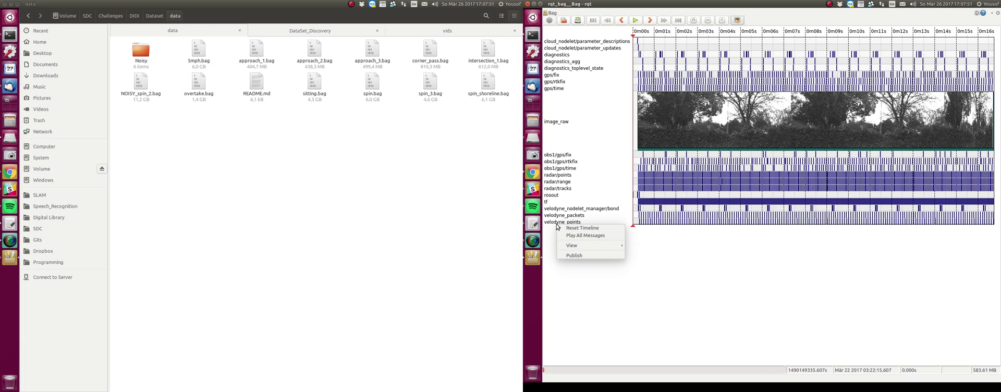
mouse_move(577, 246)
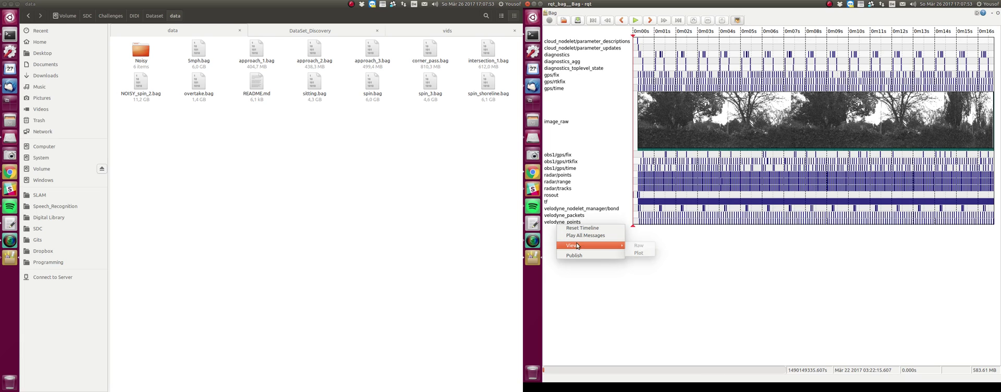
click(644, 247)
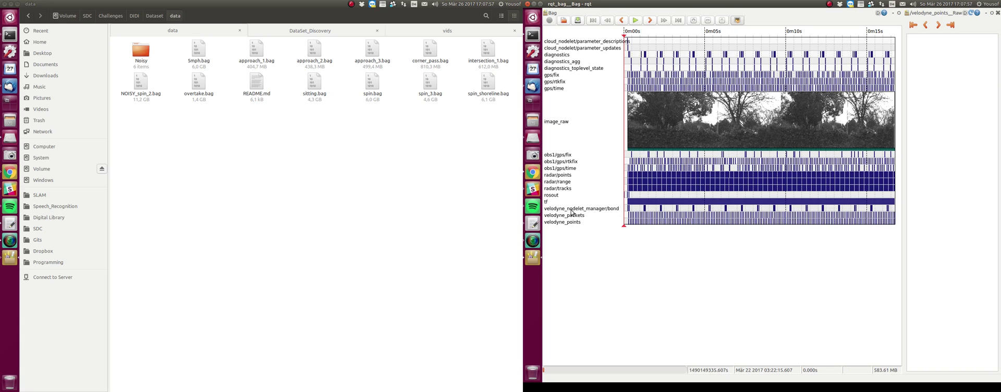
right_click(557, 125)
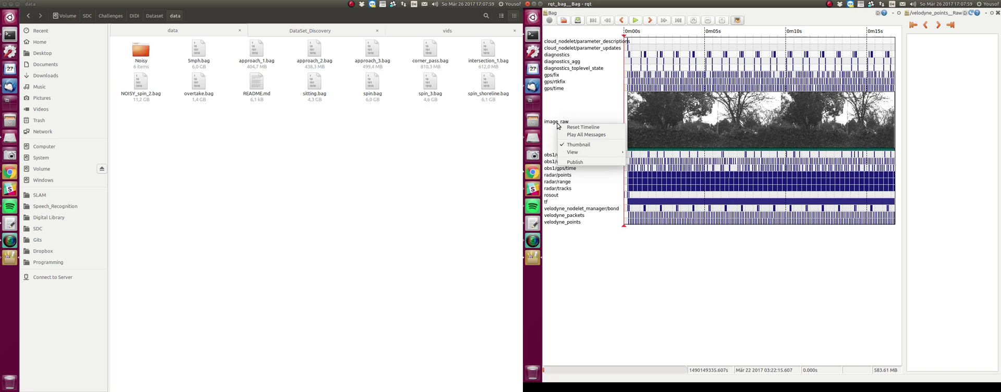
mouse_move(573, 153)
click(641, 156)
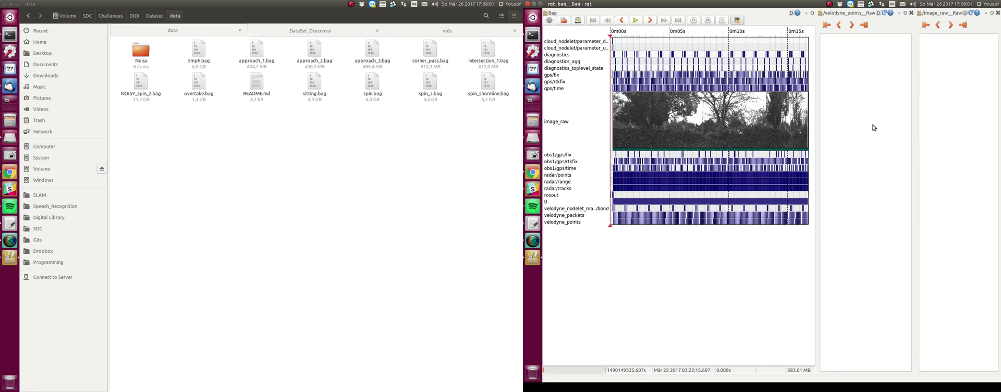
click(996, 13)
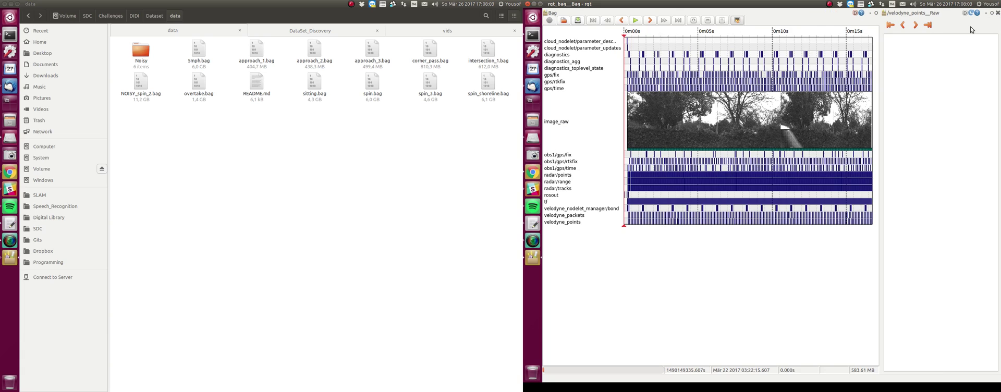
click(997, 13)
Step: Reopen the Raw message view for velodyne_points
right_click(565, 225)
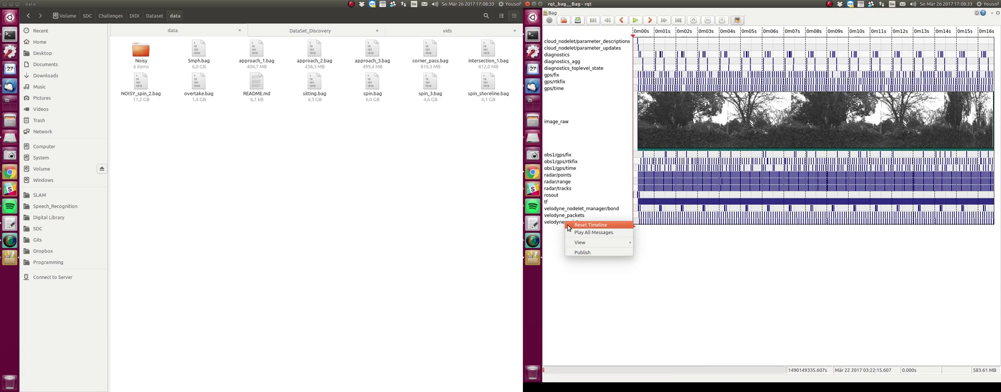
click(576, 225)
right_click(575, 225)
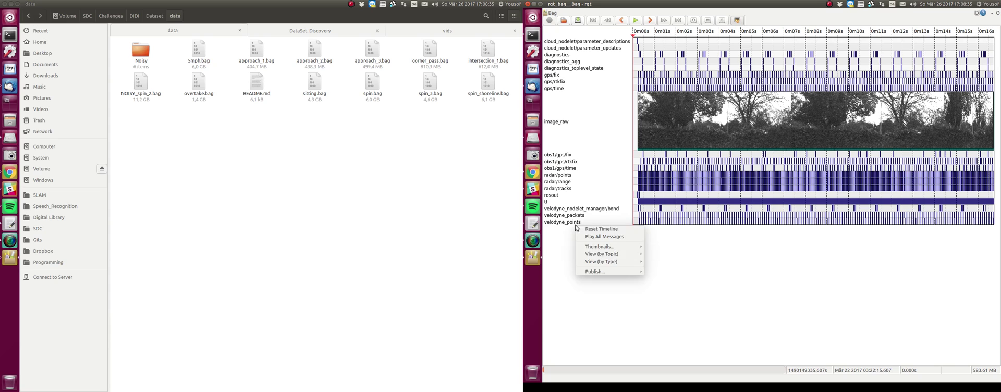
click(570, 226)
right_click(566, 221)
mouse_move(600, 241)
click(658, 244)
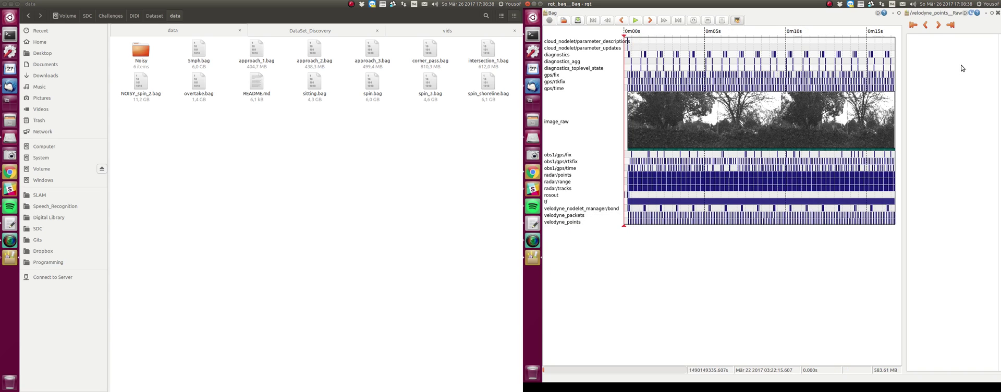
Step: Move the playhead to about 1.43 s and expand the header and fields
click(648, 37)
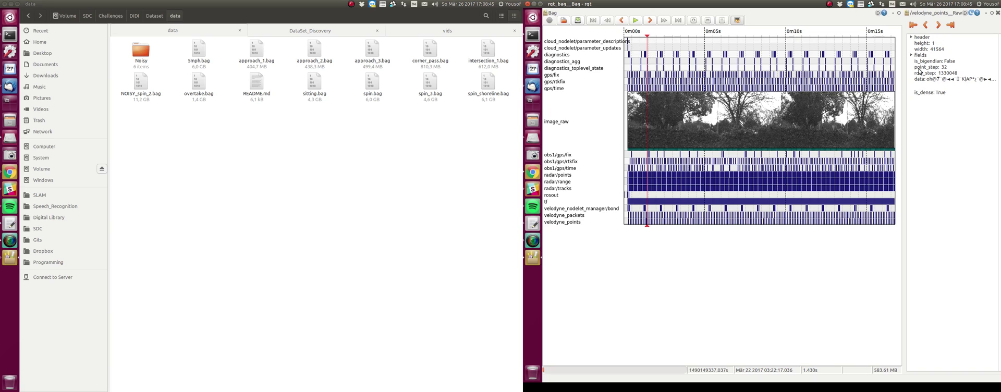
click(913, 37)
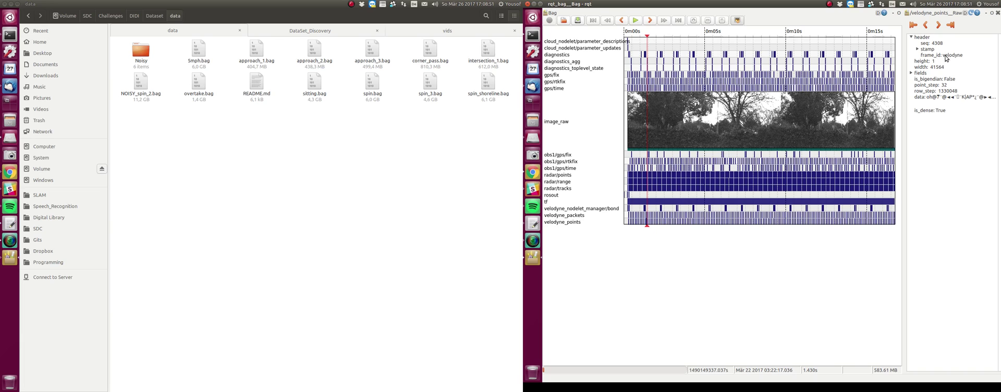
click(912, 73)
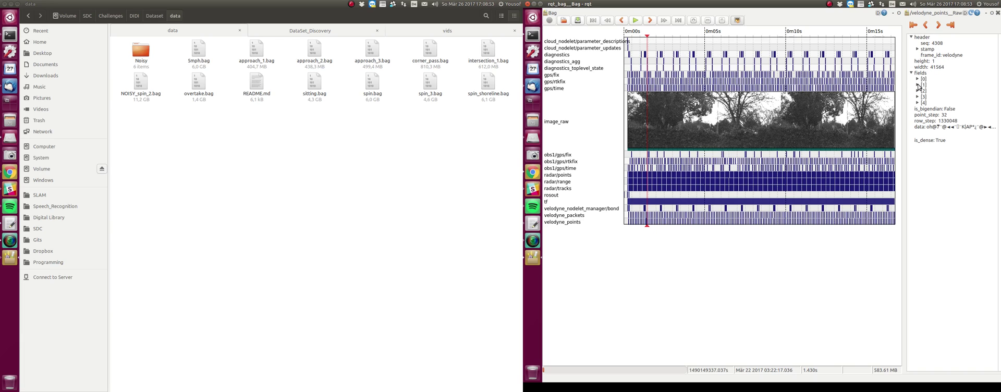
Step: Expand and collapse point fields [0] through [3] to inspect their details
click(917, 79)
click(918, 79)
click(918, 85)
click(918, 85)
click(919, 92)
click(920, 92)
click(918, 97)
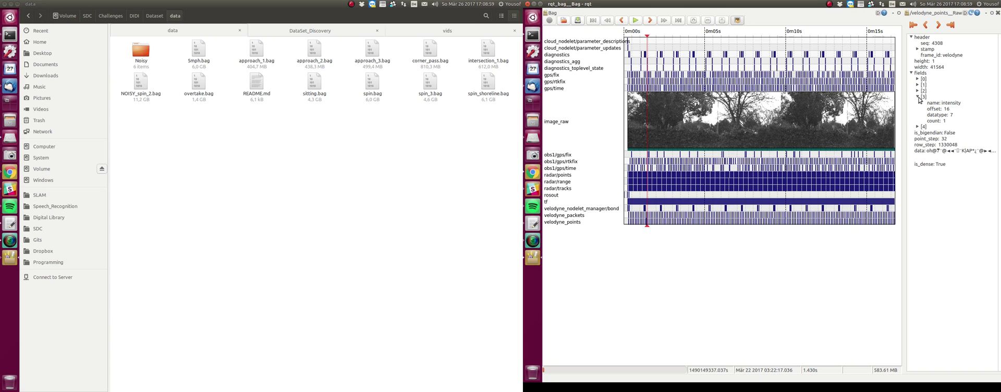
click(919, 97)
click(918, 97)
click(918, 97)
Step: Open image_raw as pictures in a detached, enlarged camera image window
right_click(568, 126)
click(555, 125)
right_click(559, 125)
mouse_move(578, 151)
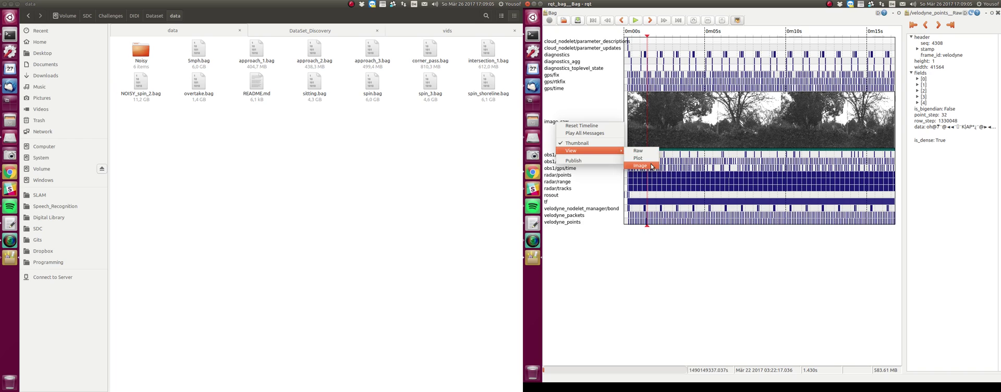
click(642, 166)
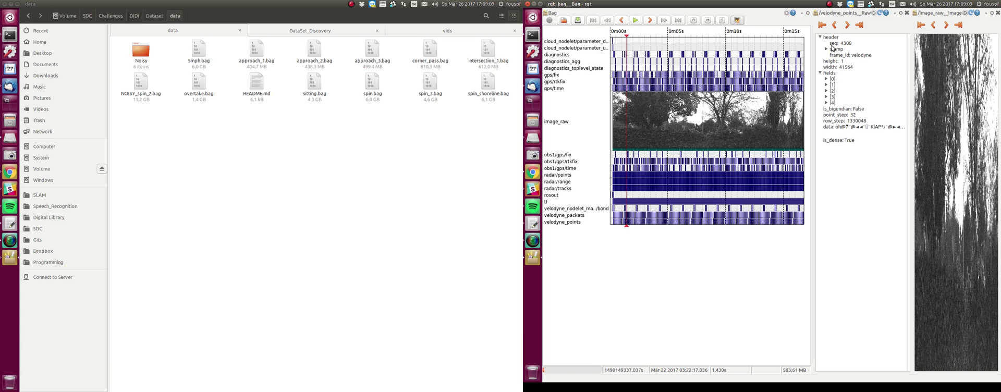
mouse_move(769, 4)
mouse_down()
mouse_move(765, 85)
mouse_move(786, 2)
mouse_up()
click(992, 16)
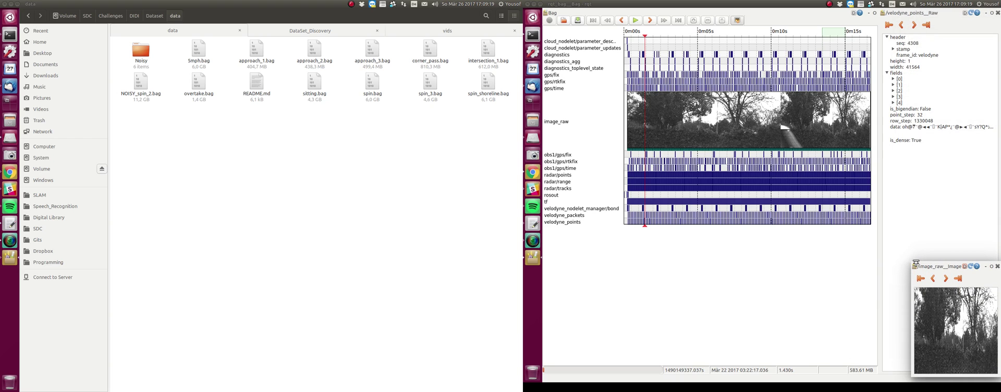
drag(912, 263, 82, 103)
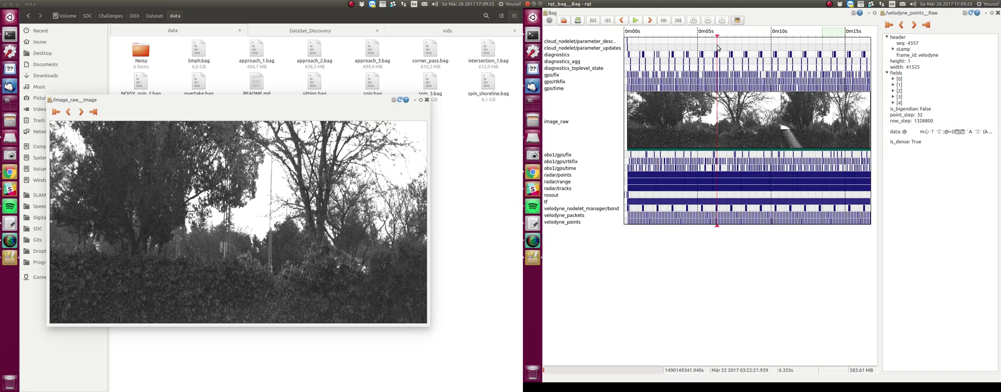
Step: Scrub the playhead through 11–14.6 s, leave it near 11.47 s, close the image viewer
click(797, 45)
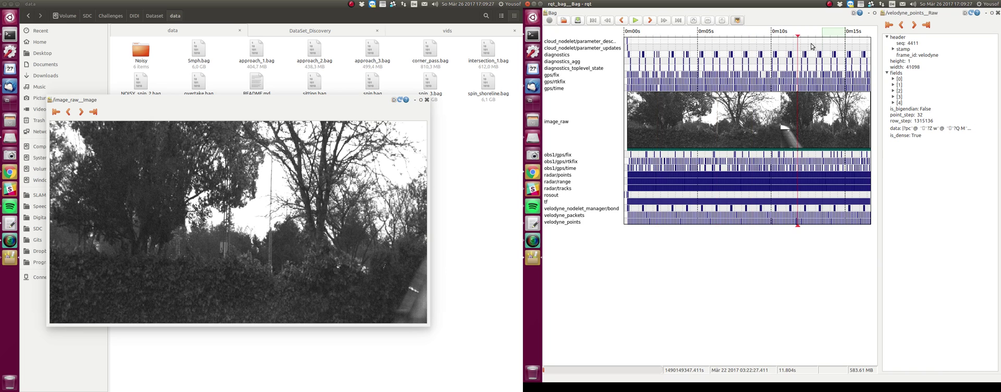
click(825, 46)
click(840, 46)
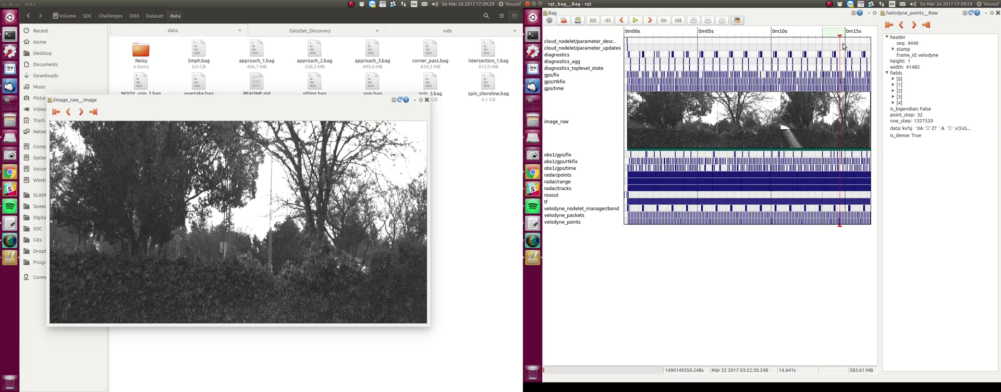
click(749, 44)
click(790, 45)
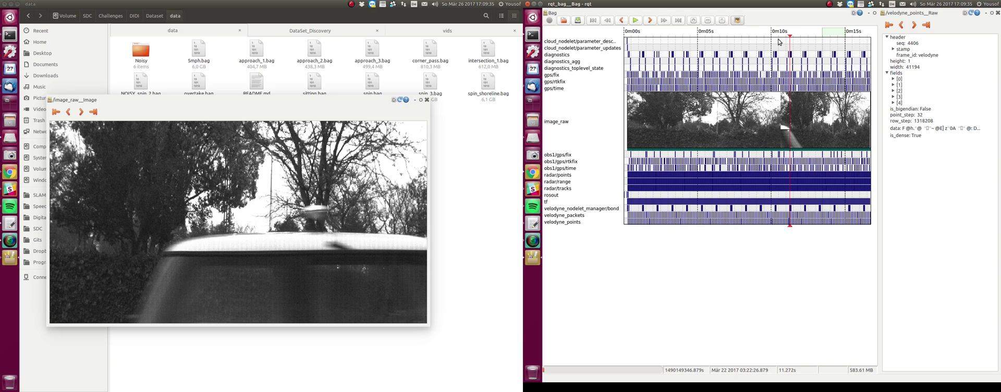
mouse_move(784, 51)
mouse_down()
mouse_move(815, 50)
mouse_move(777, 51)
mouse_move(792, 56)
mouse_up()
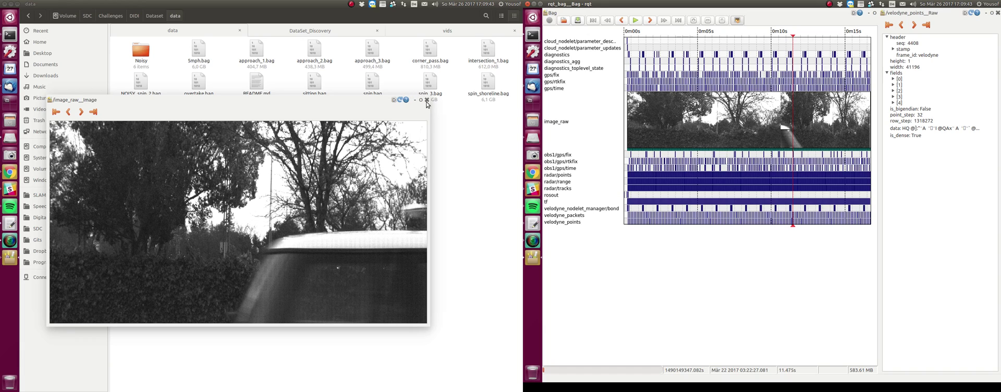
click(427, 100)
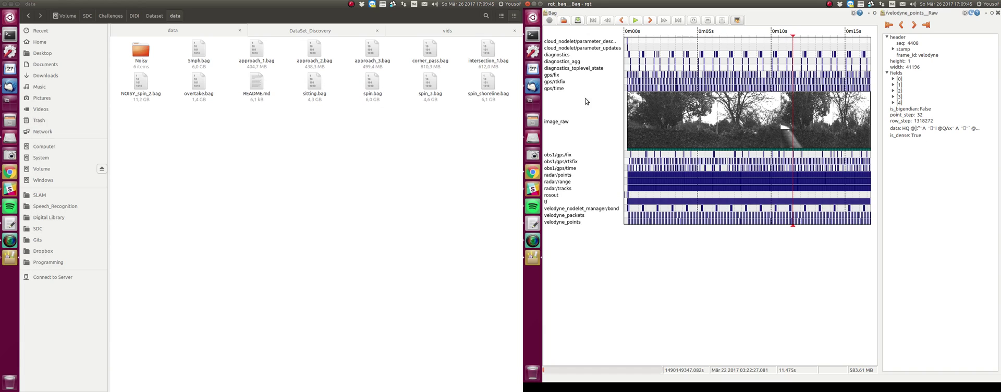
Step: Turn thumbnails off and replace the velodyne_points panel with a raw image_raw view
click(738, 21)
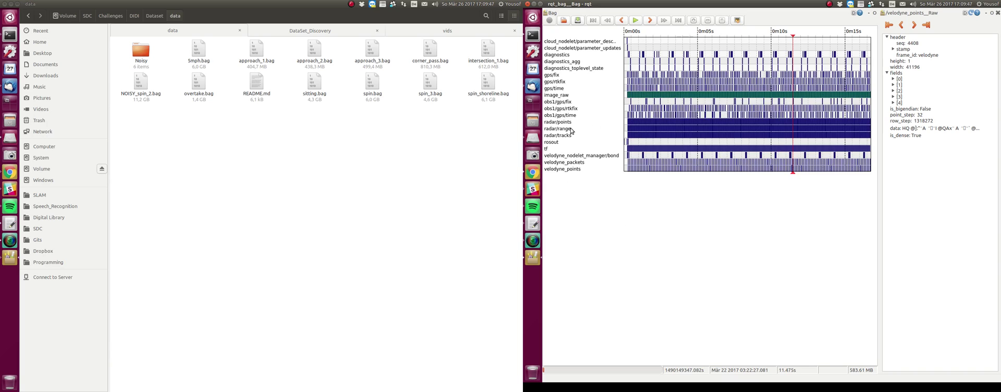
right_click(568, 98)
mouse_move(582, 124)
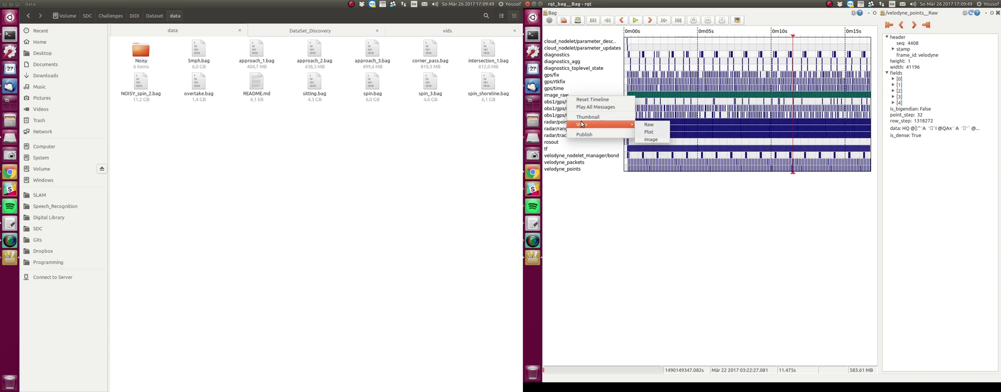
click(648, 124)
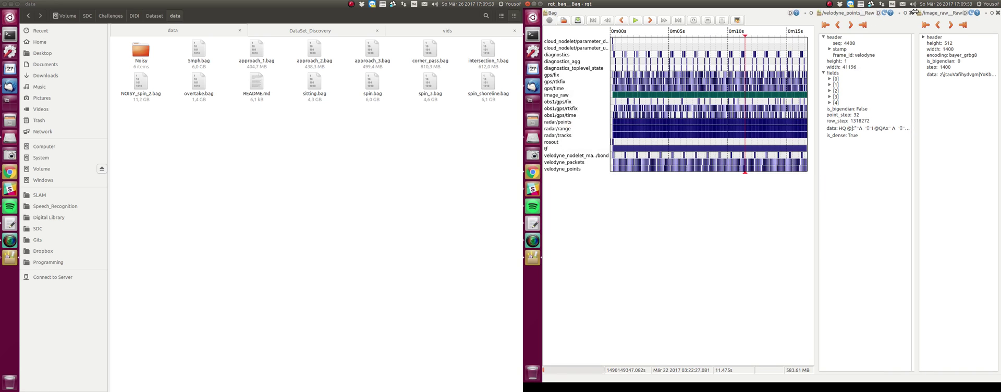
click(912, 13)
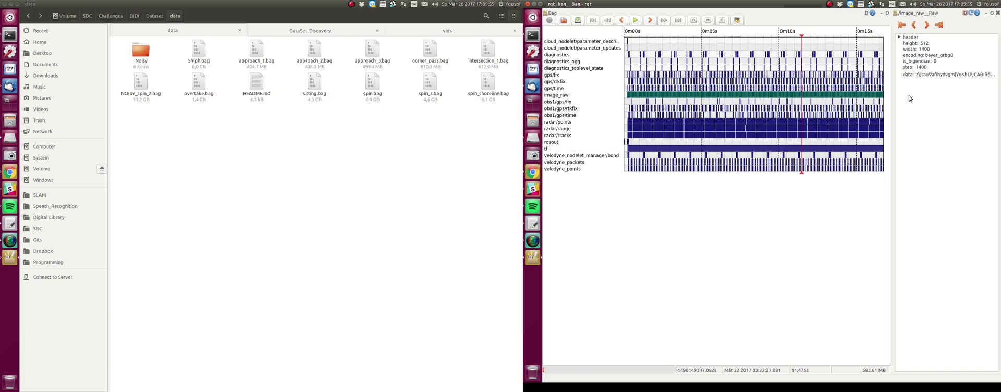
Step: Inspect encoding, is_bigendian and data, then expand the header to frame_id camera
click(915, 56)
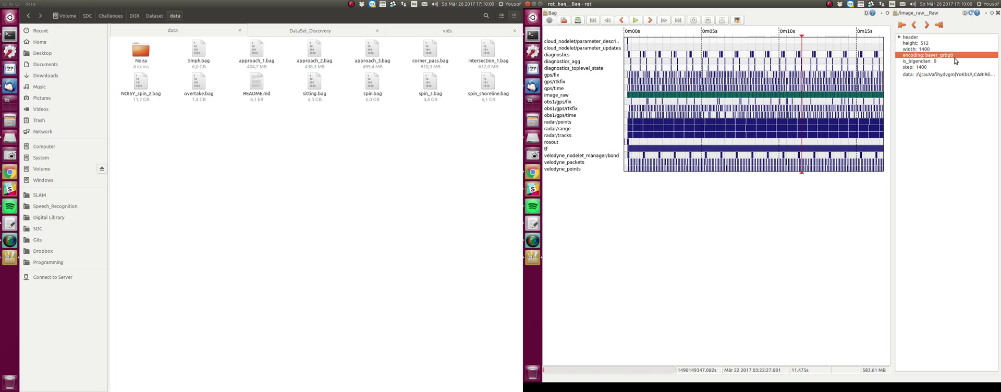
click(912, 62)
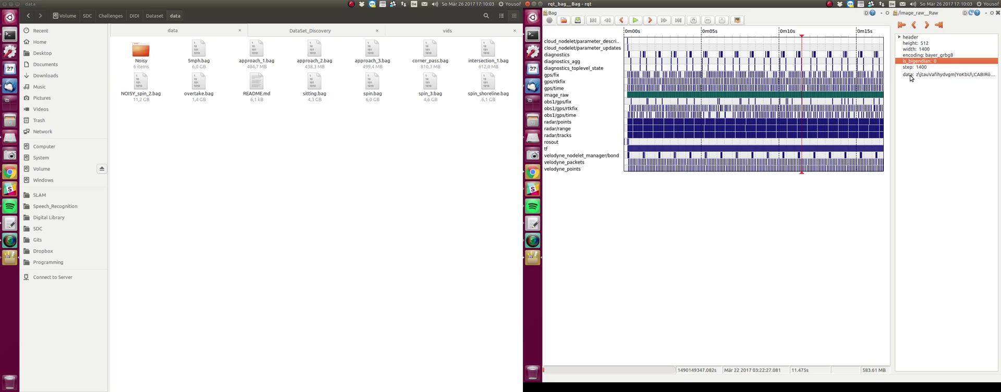
click(910, 76)
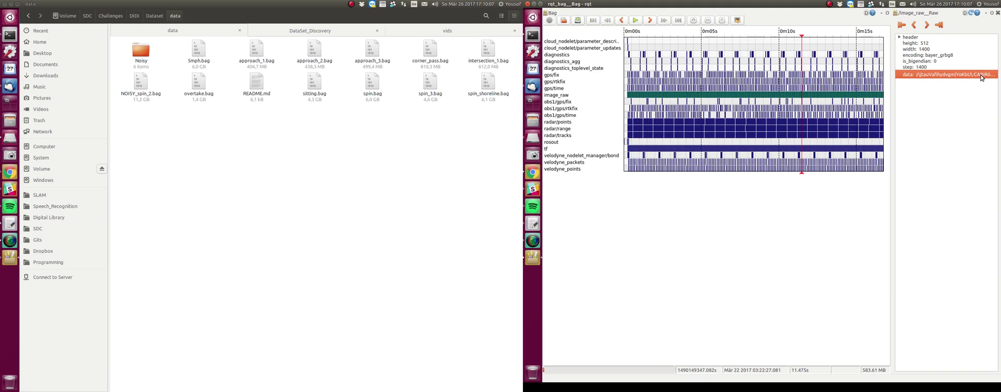
double_click(902, 40)
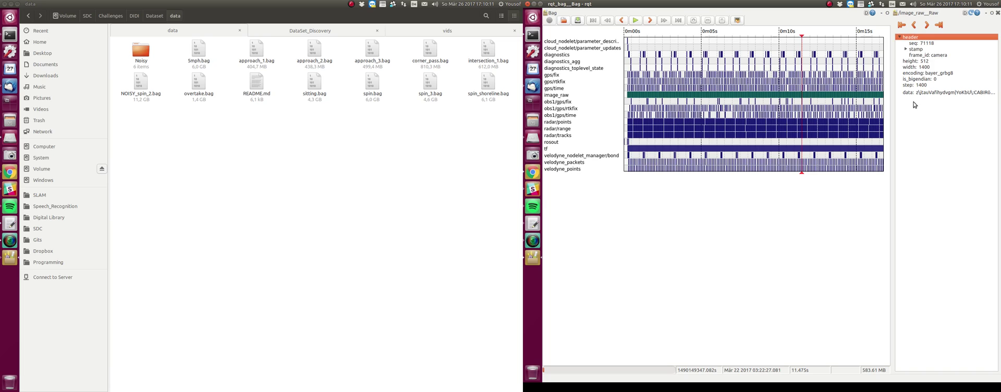
click(938, 55)
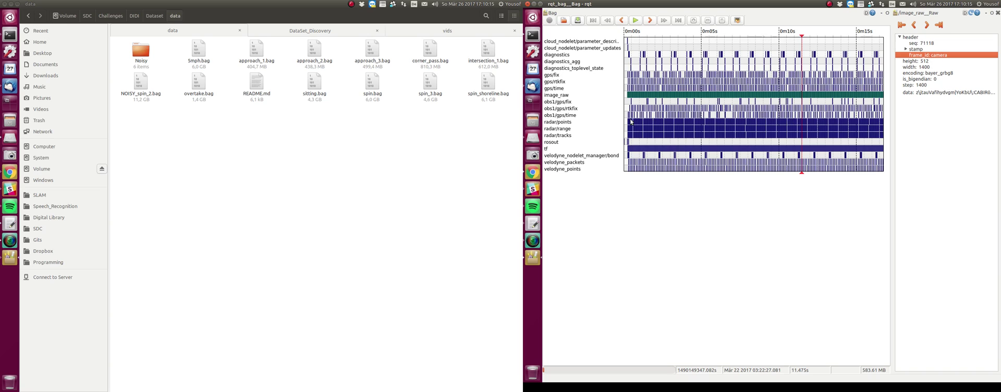
click(611, 221)
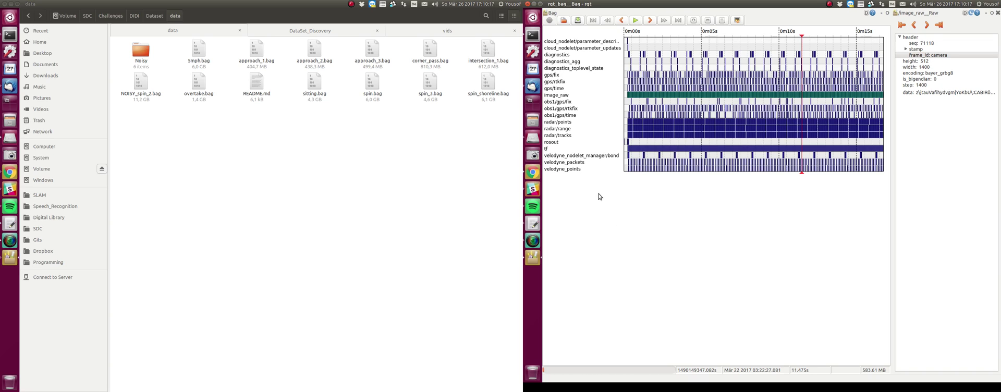
right_click(586, 212)
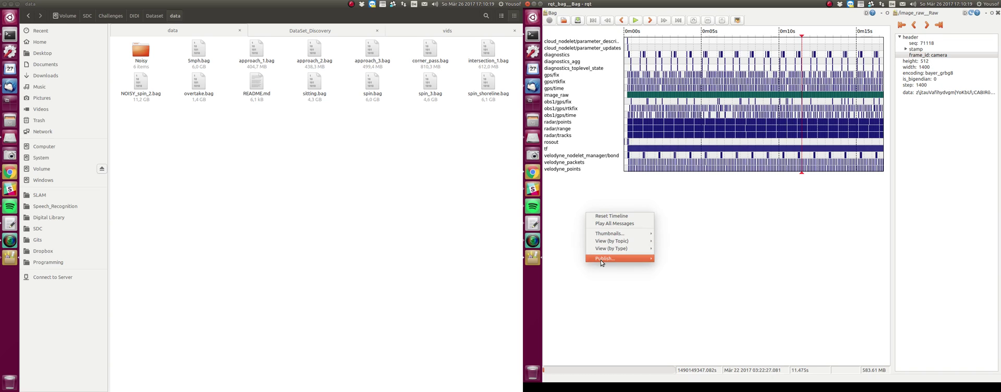
Step: Set rqt_bag to Publish All topics during playback
mouse_move(600, 260)
click(675, 221)
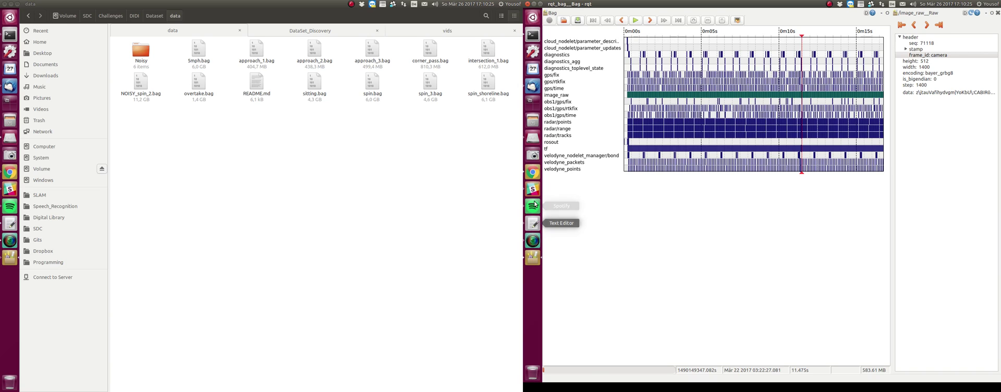
Step: Launch rviz from the third and fourth terminal tabs, then focus the left RViz window
click(533, 35)
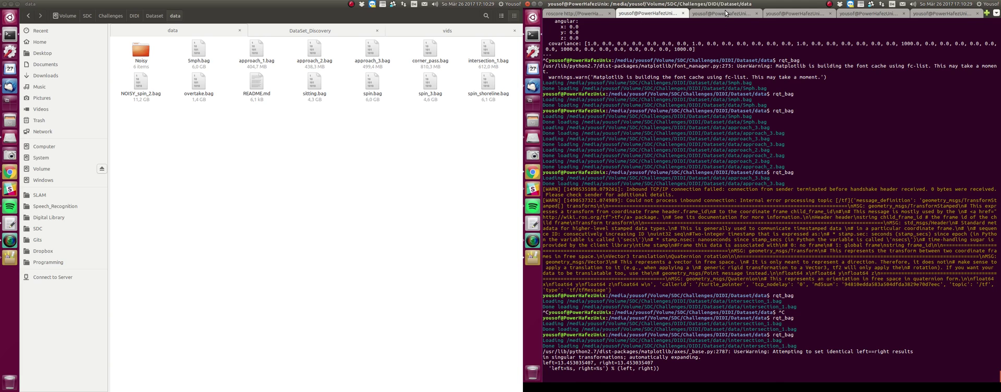
click(727, 12)
key(Up)
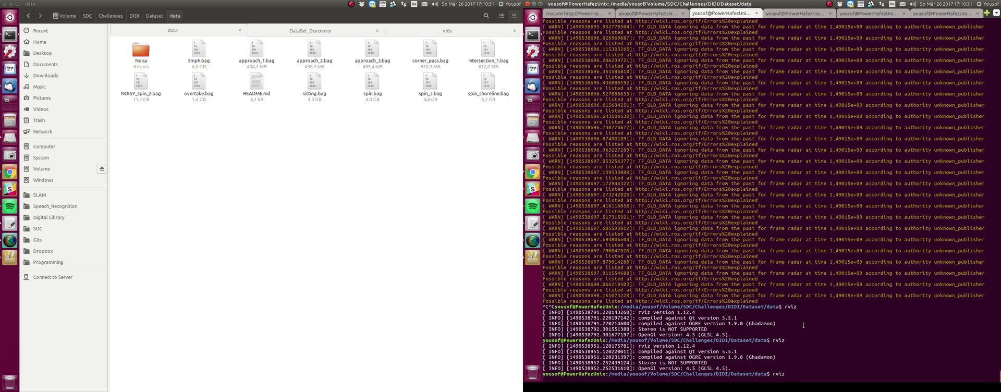
key(Return)
click(782, 13)
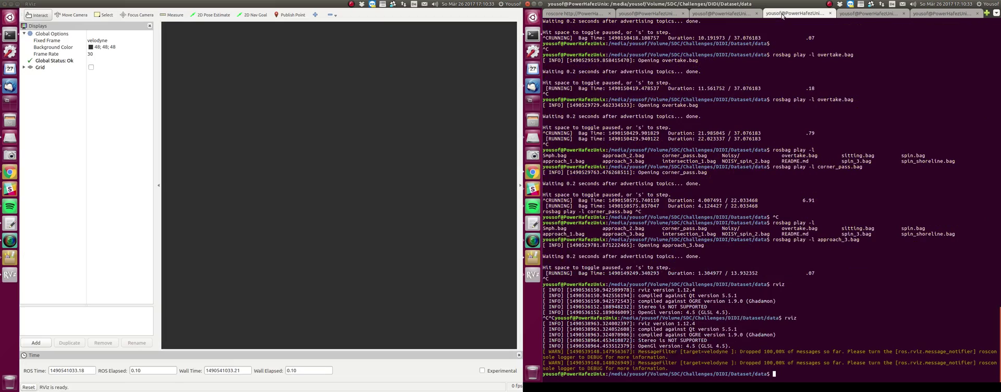
key(Up)
key(Return)
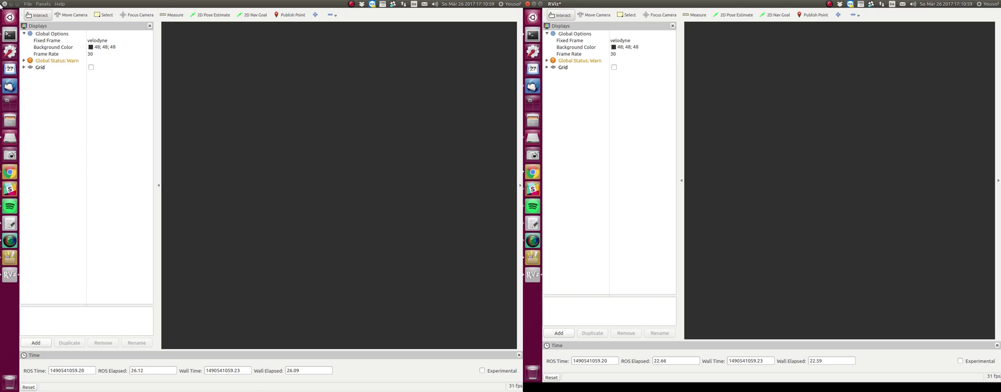
click(60, 109)
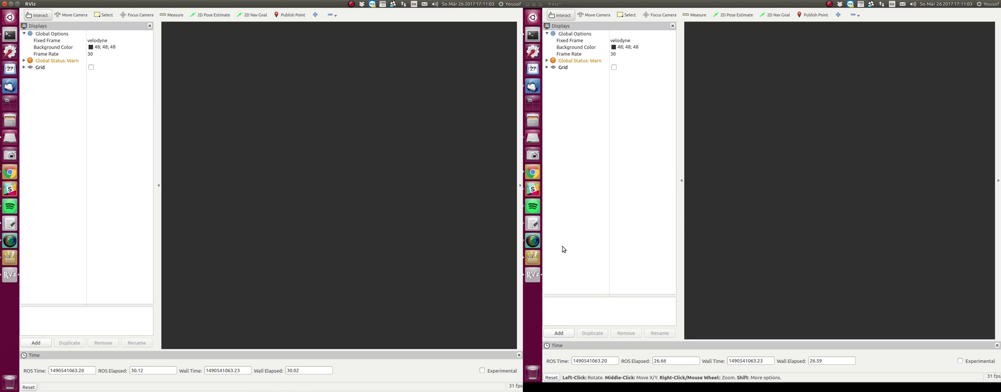
Step: Start adding an RViz display and scroll gedit's README.md to the topic list
click(45, 342)
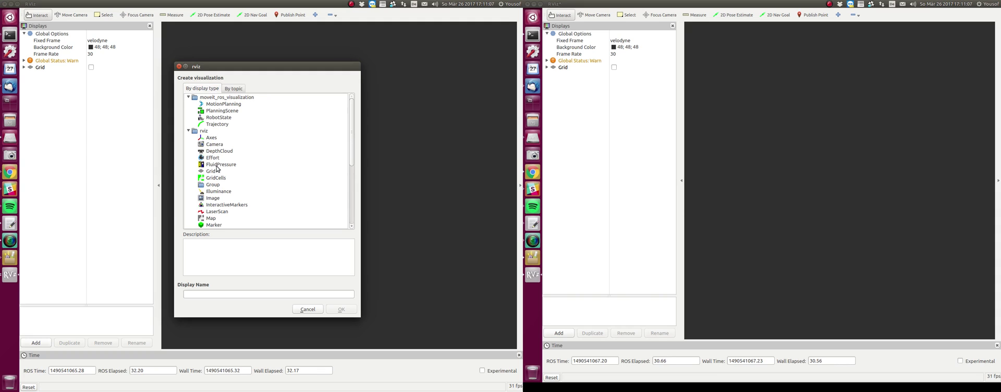
scroll(207, 205, down, 4)
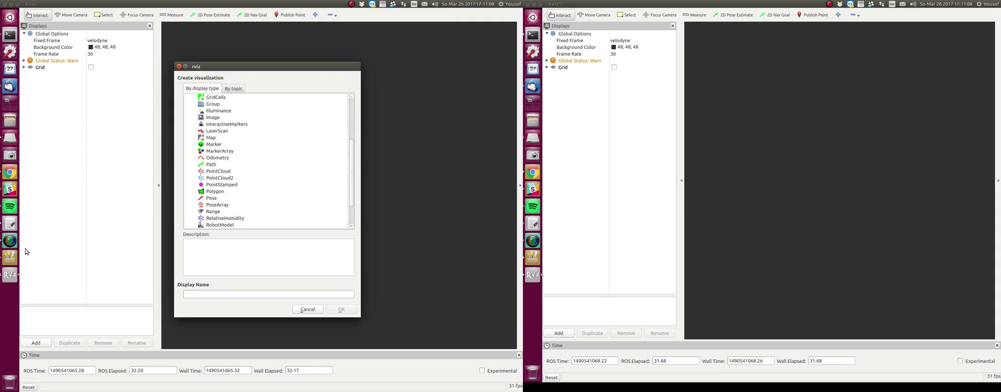
click(10, 224)
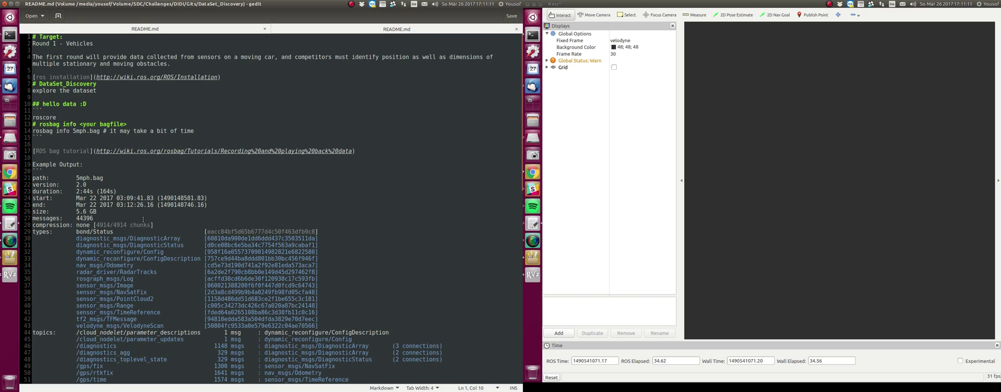
scroll(352, 96, down, 5)
scroll(201, 46, up, 5)
scroll(253, 148, down, 5)
scroll(172, 182, up, 3)
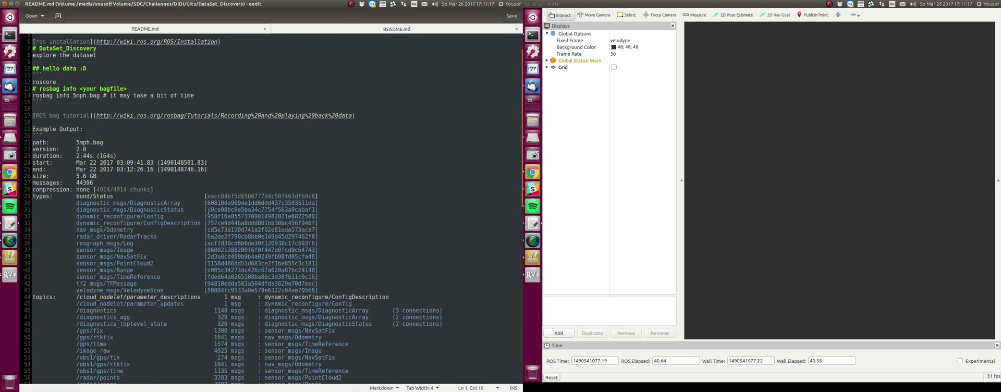
scroll(260, 271, down, 7)
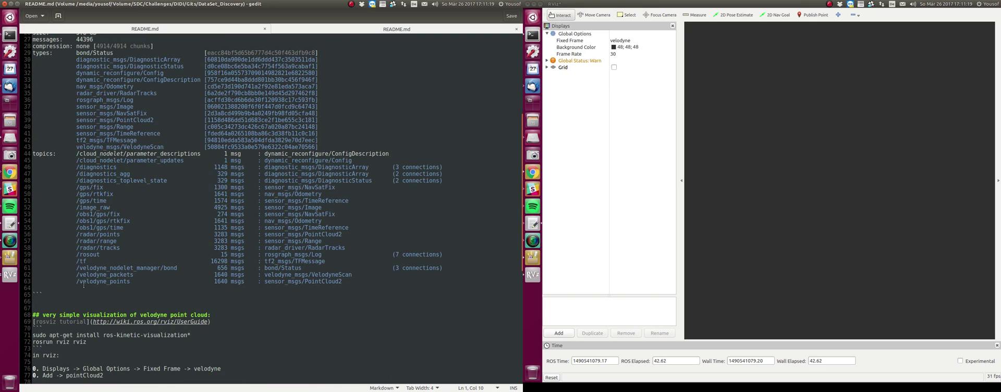
Step: Copy /velodyne_points and select its sensor_msgs/PointCloud2 type
mouse_move(78, 285)
mouse_down()
mouse_move(130, 284)
mouse_move(77, 284)
mouse_up()
right_click(79, 283)
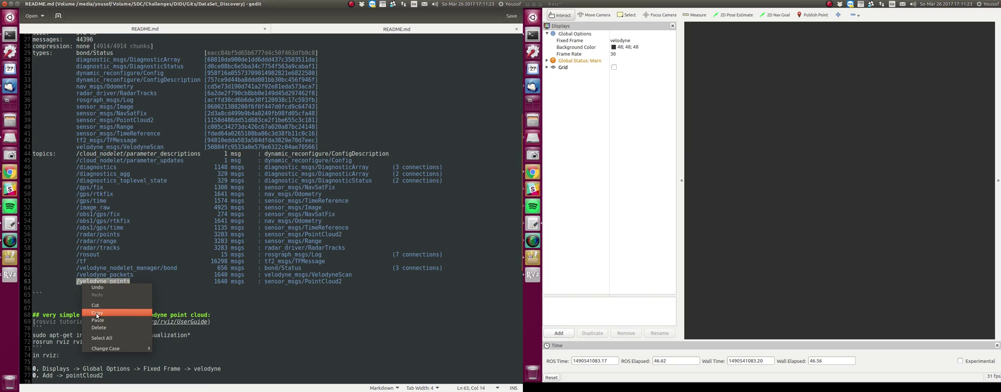
click(97, 311)
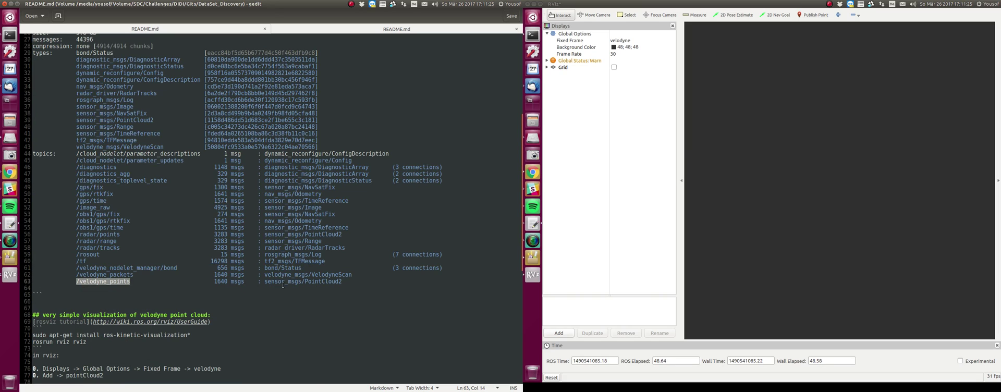
drag(344, 282, 259, 281)
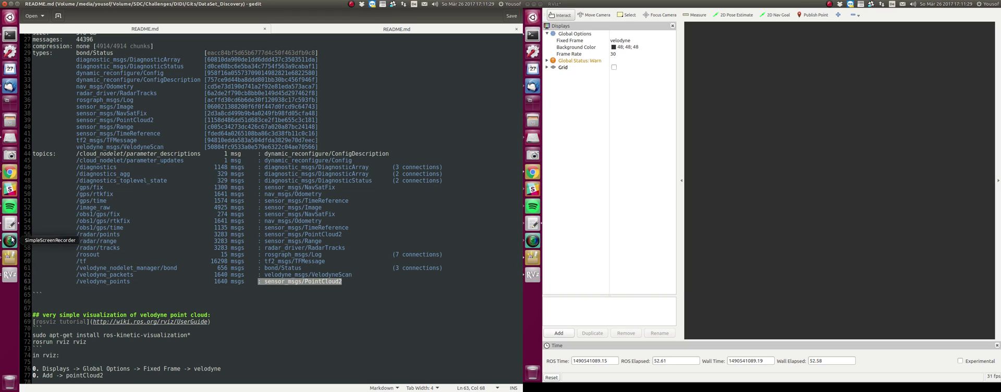
Step: Add a PointCloud2 display in the first RViz window
click(10, 274)
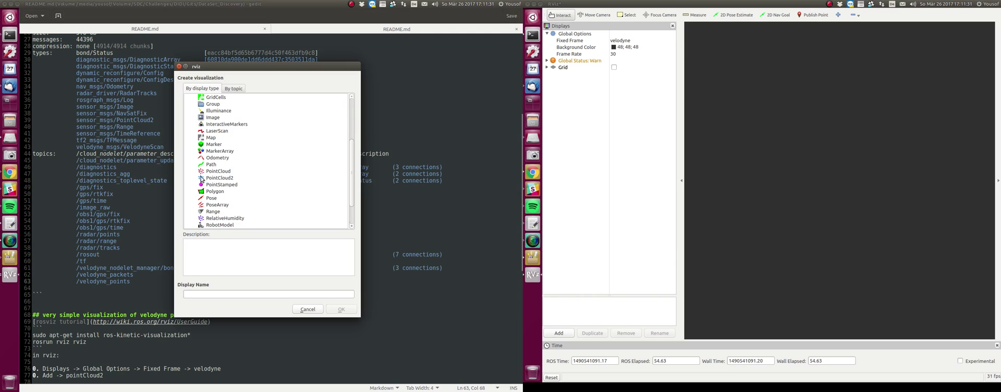
click(217, 178)
click(353, 313)
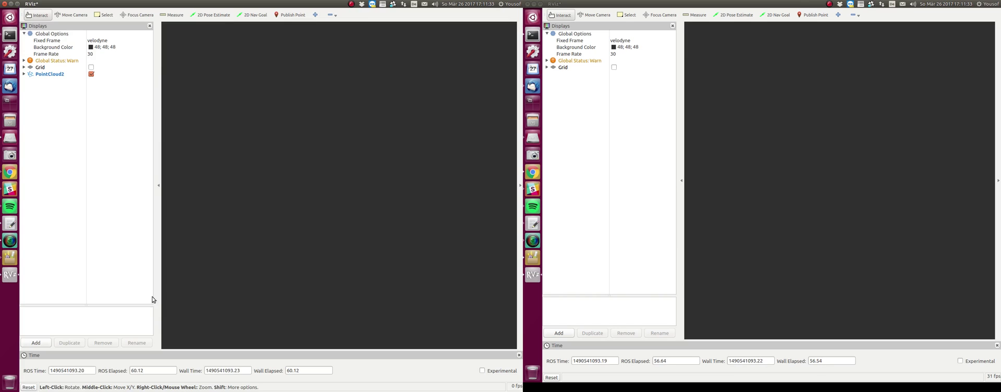
click(24, 74)
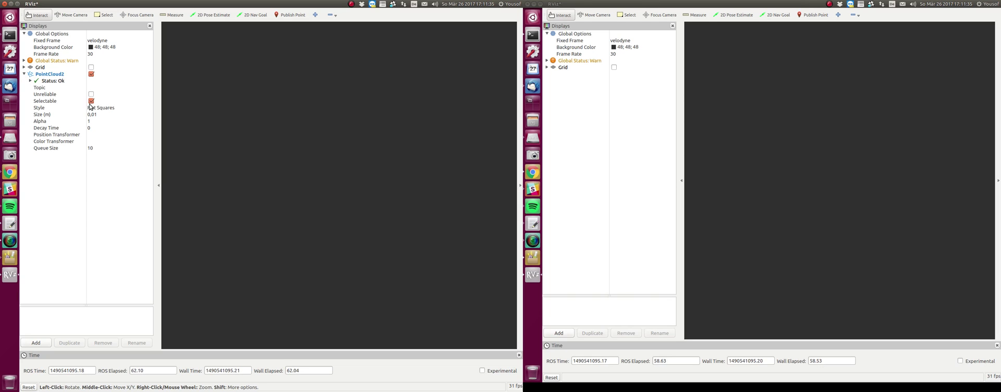
Step: Set the PointCloud2 Topic to /velodyne_points from the dropdown
click(105, 88)
click(149, 87)
click(114, 114)
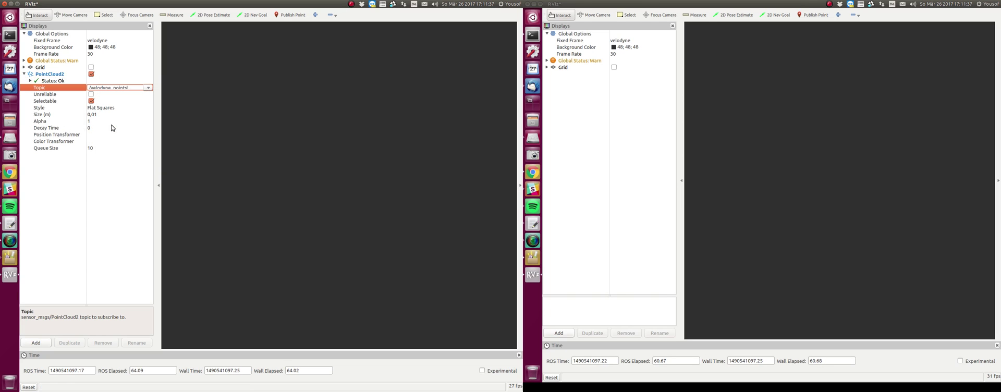
triple_click(128, 88)
click(133, 88)
key(Return)
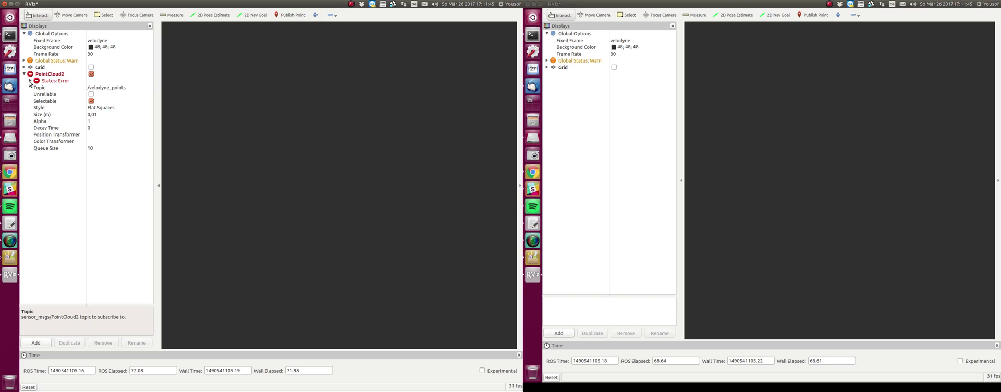
Step: Re-confirm the /velodyne_points topic so the PointCloud2 status turns Ok
click(30, 80)
click(100, 101)
click(135, 101)
click(124, 240)
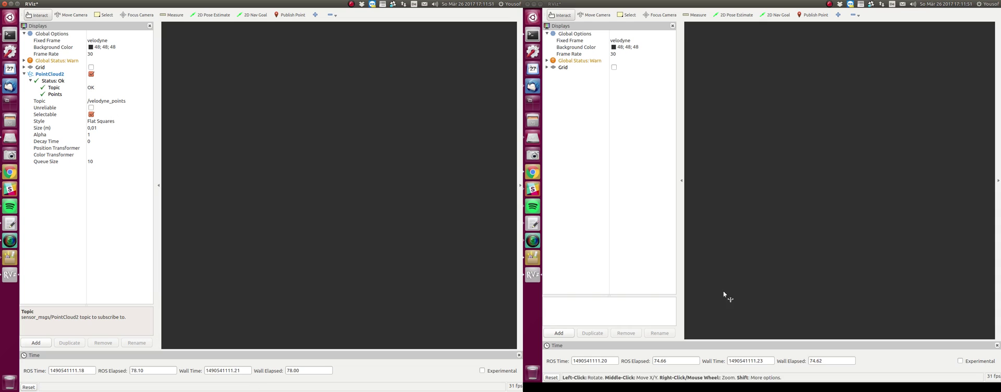
click(533, 277)
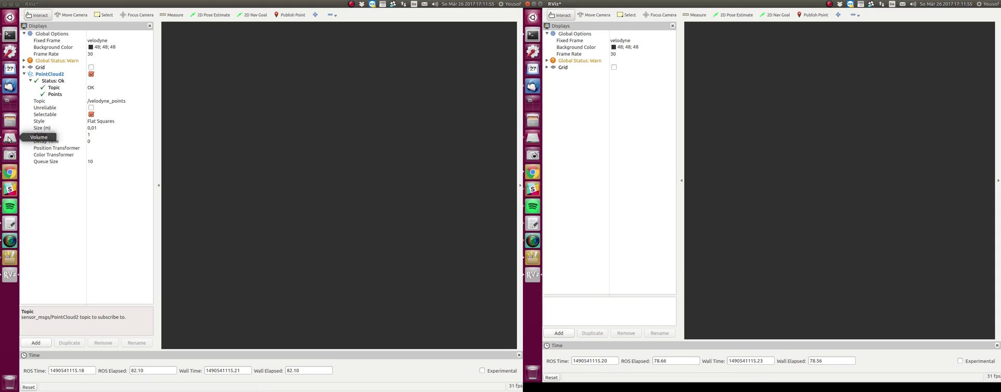
Step: Bring up the README in gedit and locate the /gps/rtkfix and /obs1/gps/rtkfix topic lines
click(10, 223)
drag(78, 194, 324, 196)
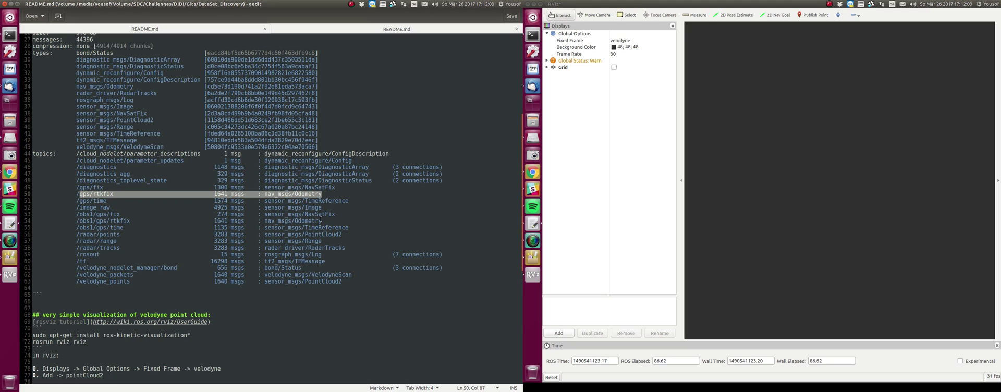
drag(322, 221, 82, 221)
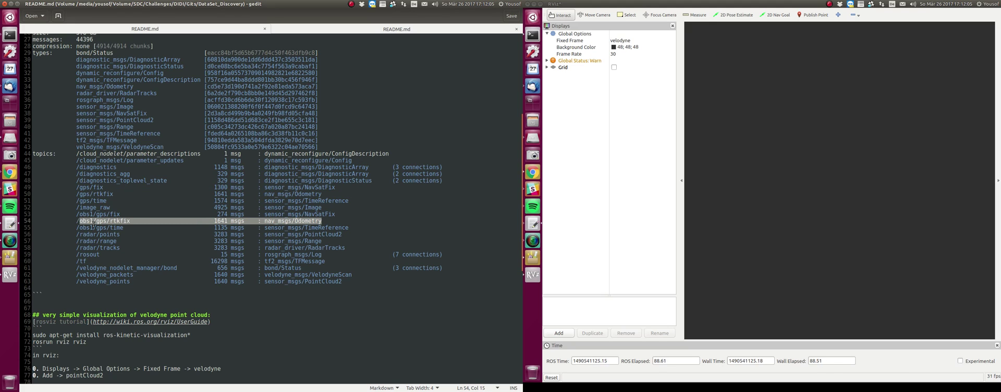
click(94, 222)
double_click(86, 221)
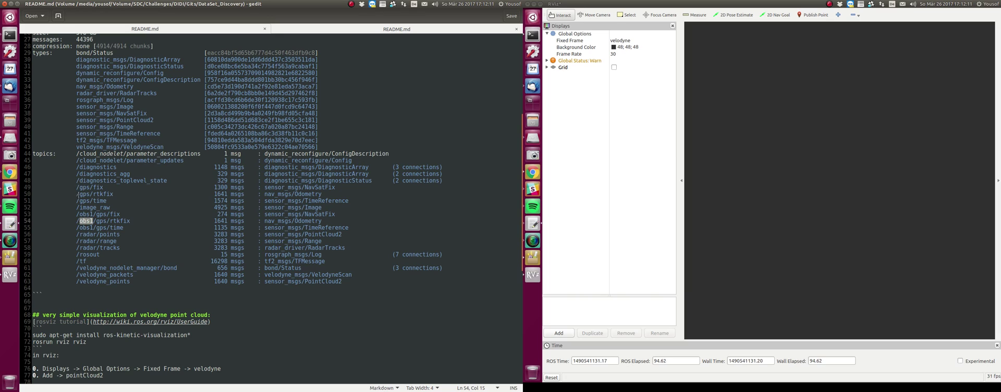
Step: Copy the /gps/rtkfix topic name, noting its nav_msgs/Odometry type
drag(76, 193, 323, 194)
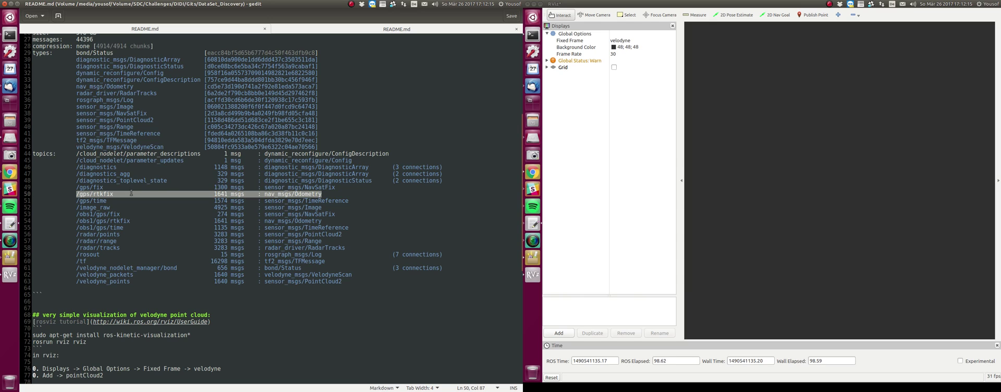
click(101, 195)
drag(113, 194, 82, 194)
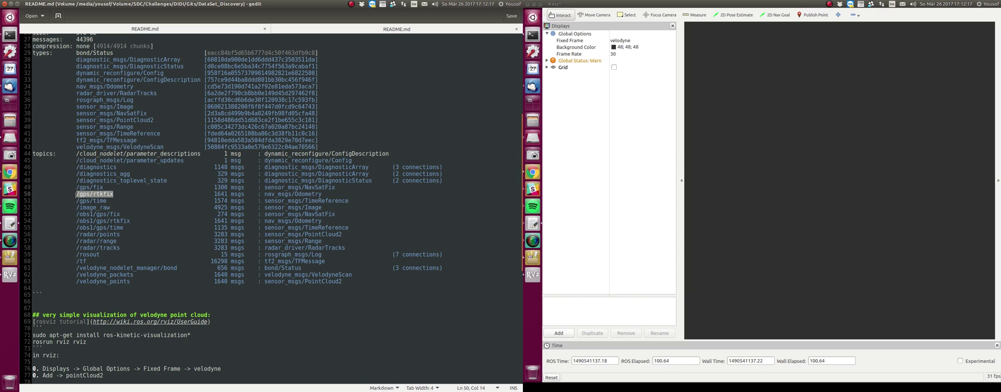
right_click(91, 194)
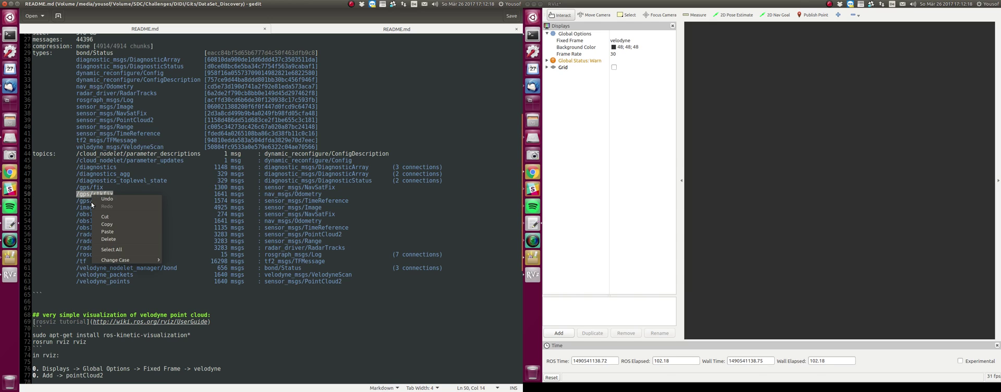
click(107, 227)
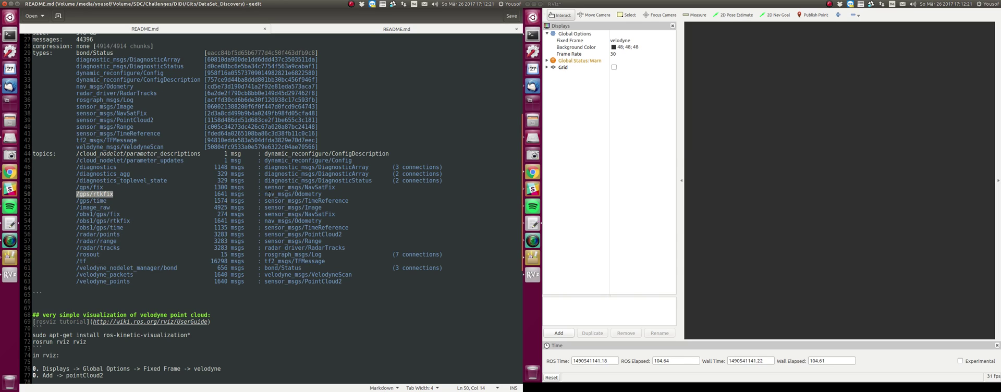
drag(265, 195, 321, 194)
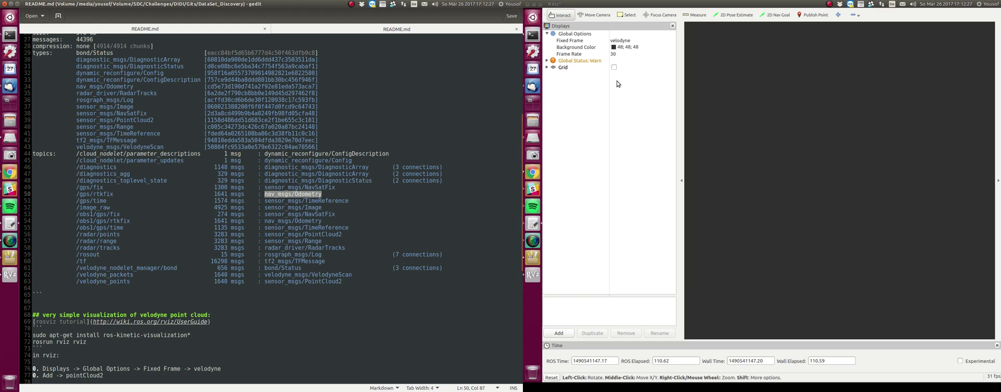
Step: Add an Odometry display in the second RViz window
click(573, 115)
click(562, 333)
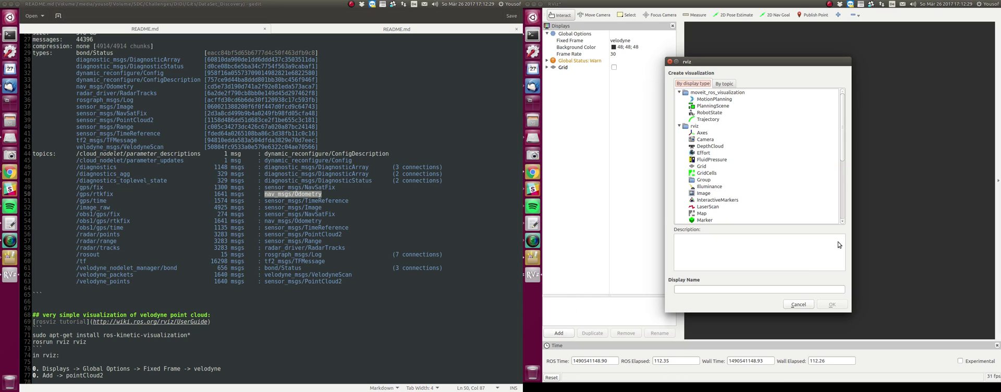
scroll(714, 152, down, 3)
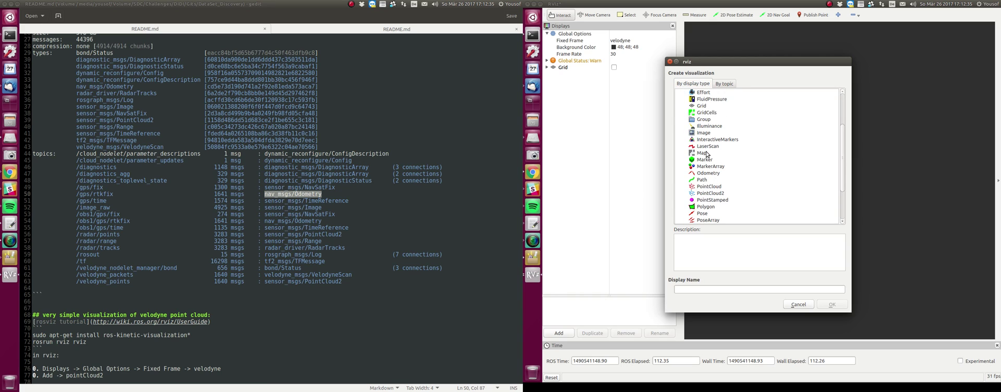
click(709, 175)
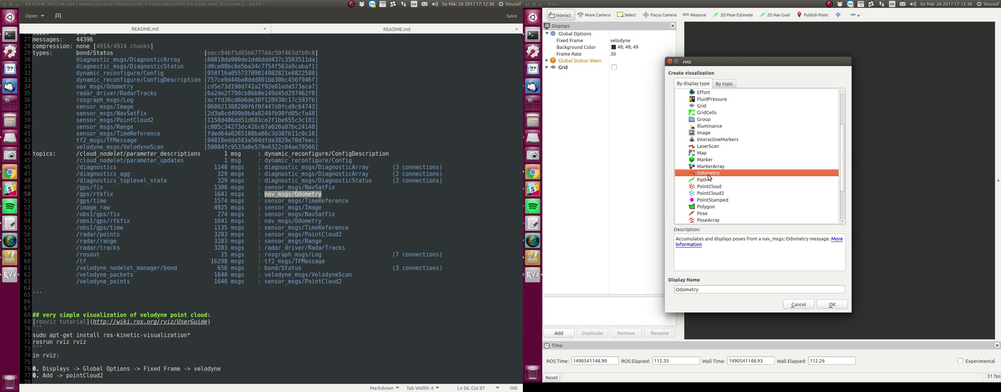
click(831, 305)
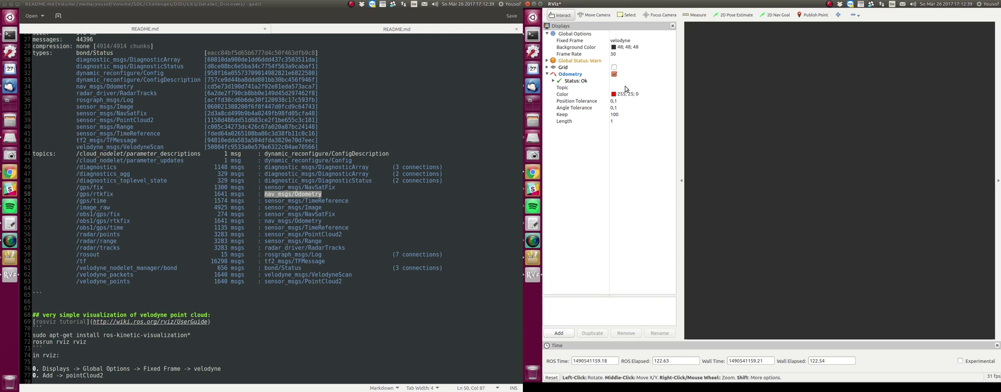
Step: Set the Odometry display's Topic to /gps/rtkfix
click(627, 88)
click(629, 87)
click(637, 125)
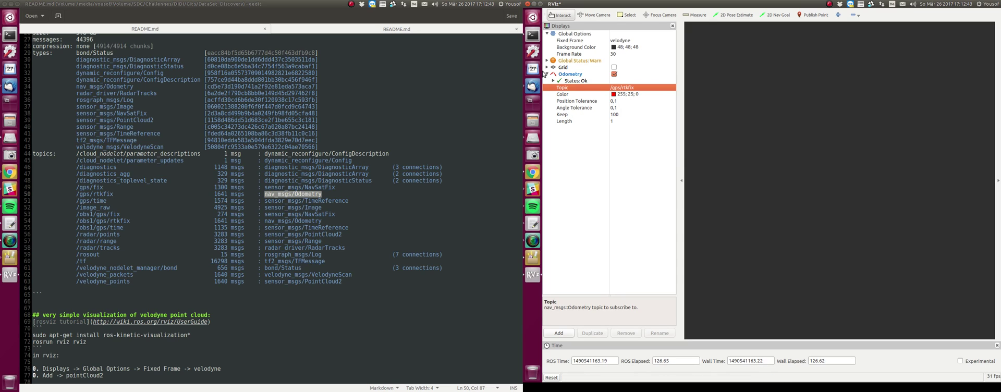
click(563, 333)
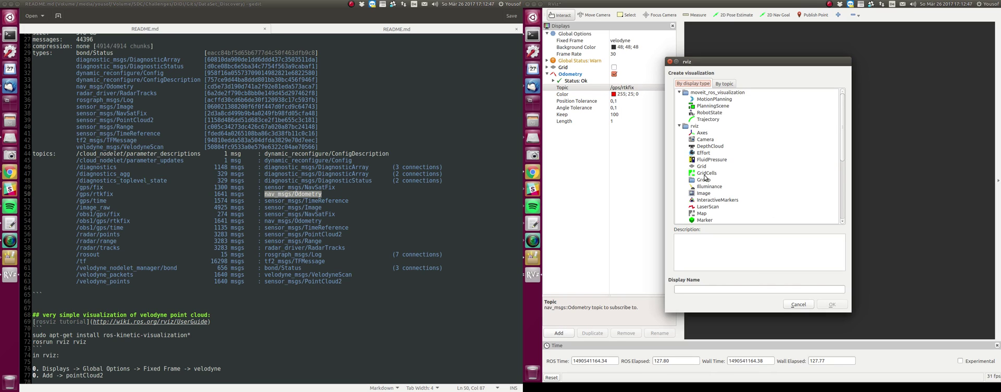
Step: Add a second Odometry display
scroll(705, 177, down, 4)
click(707, 153)
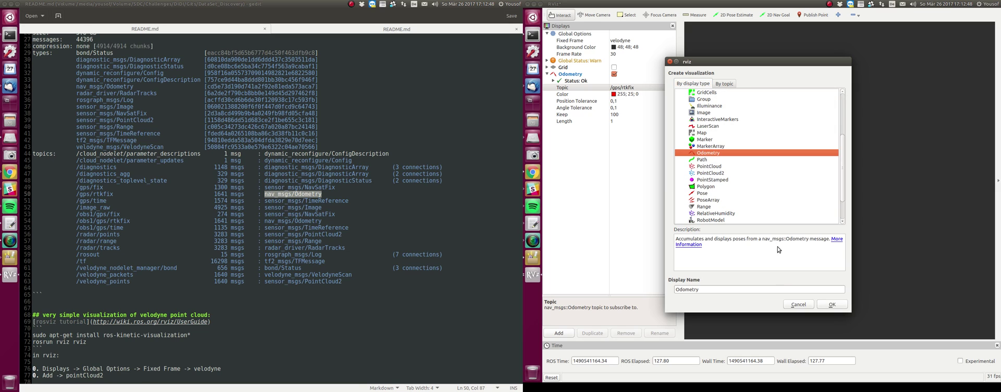
click(822, 305)
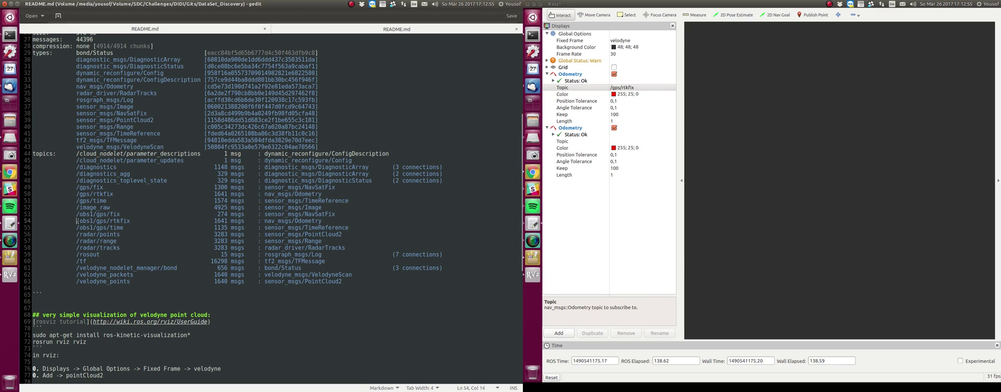
Step: Copy /obs1/gps/rtkfix from the README and paste it as the second Odometry's Topic
drag(77, 221, 131, 221)
right_click(131, 221)
click(151, 251)
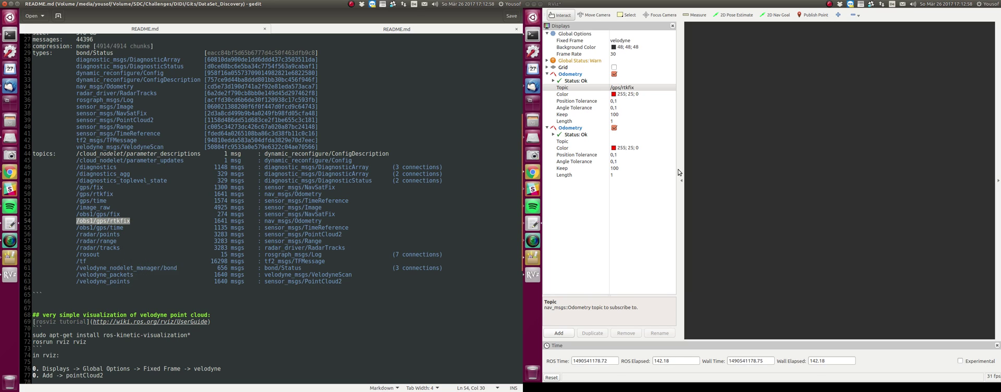
click(630, 141)
right_click(629, 141)
click(638, 177)
key(Return)
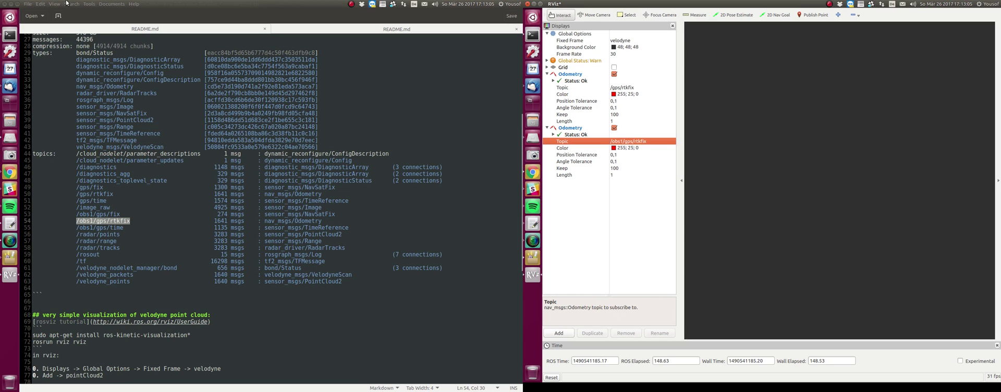
Step: Close the README, enable the Grid in the second RViz window and keep Fixed Frame velodyne
click(11, 4)
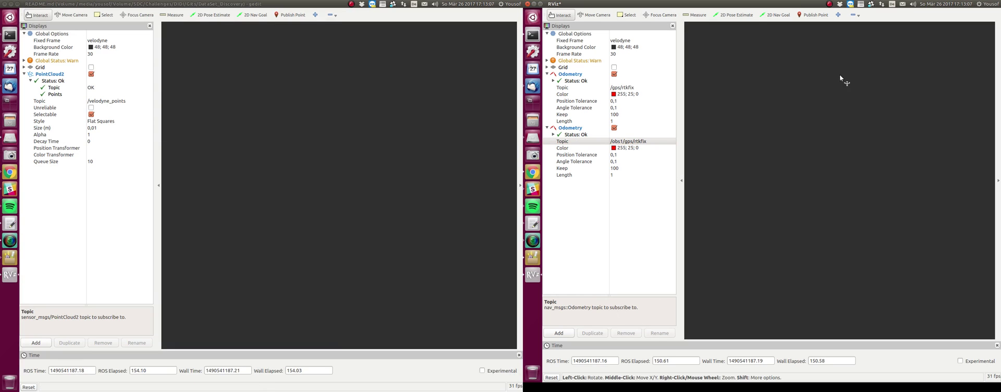
click(614, 67)
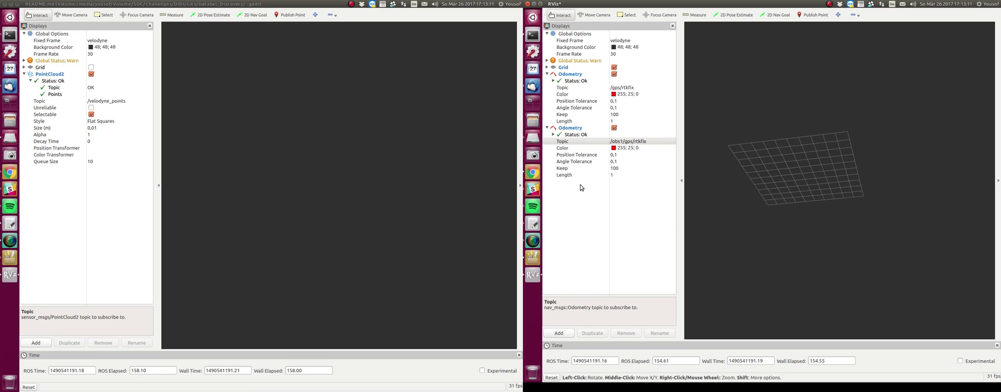
click(622, 41)
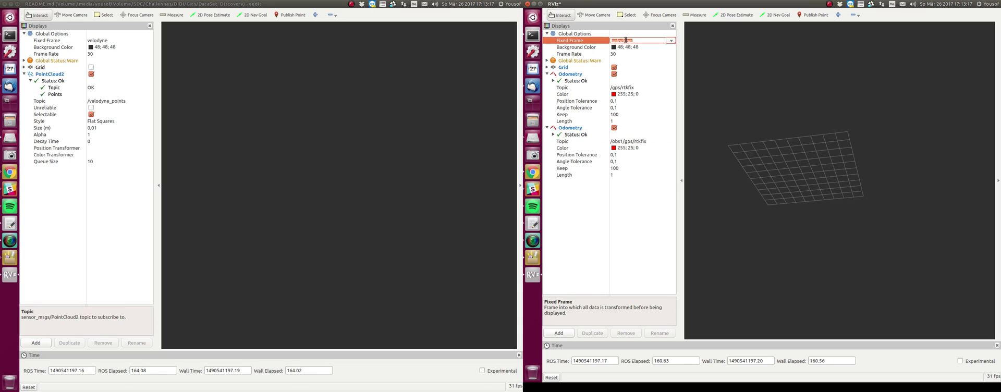
key(Return)
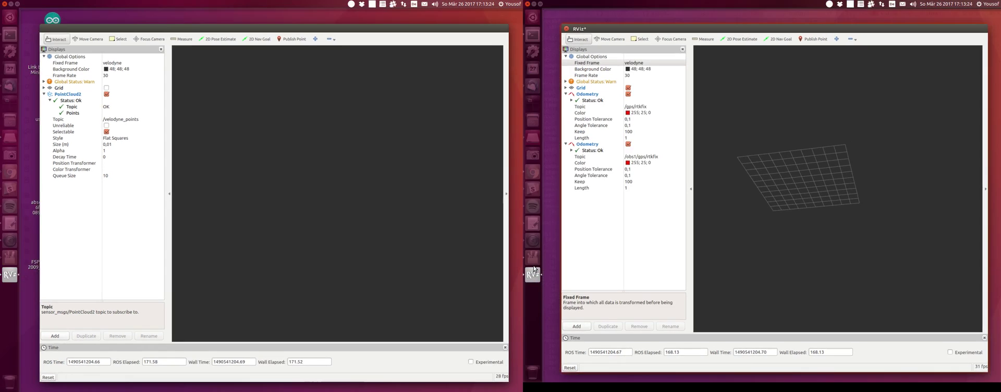
Step: Play intersection_1.bag in rqt_bag from the beginning, then close the player
click(534, 261)
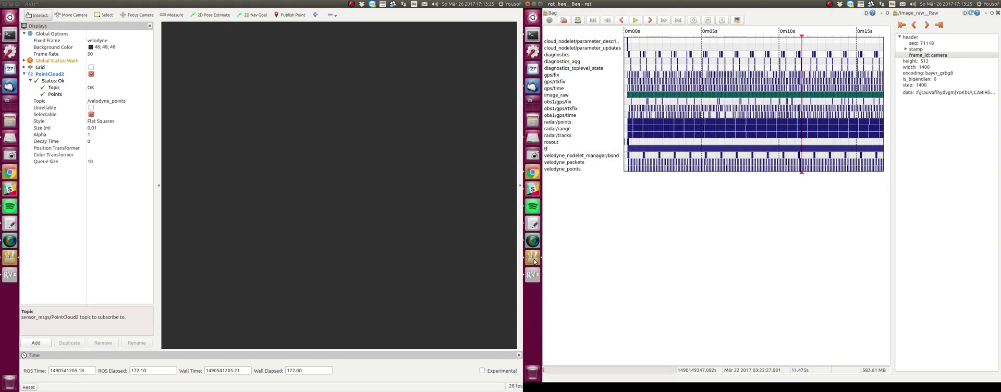
click(635, 21)
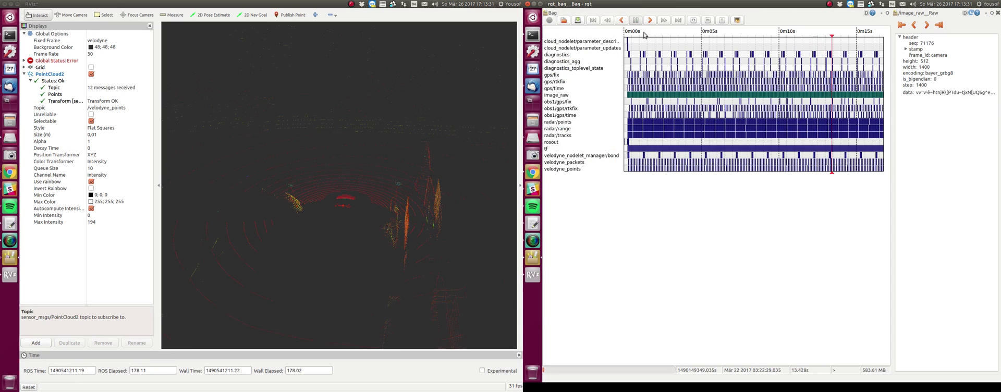
click(590, 24)
click(526, 4)
Step: Zoom and orbit the point cloud and grid views to inspect the live Velodyne cloud
drag(315, 196, 353, 225)
scroll(351, 219, up, 5)
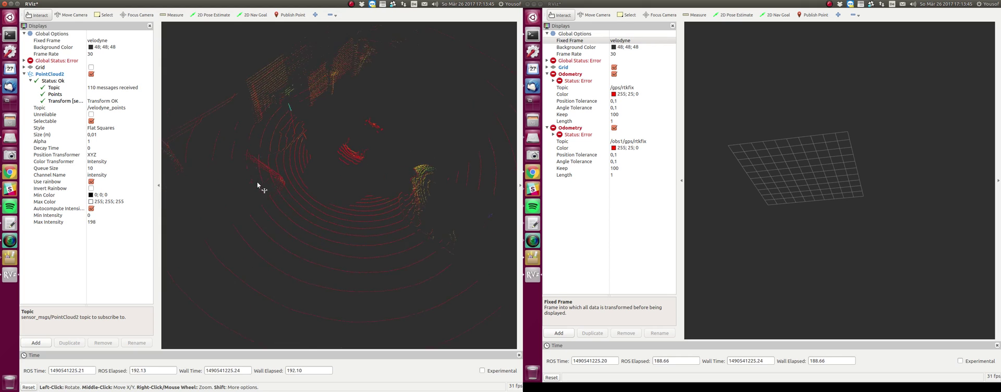
drag(257, 183, 278, 181)
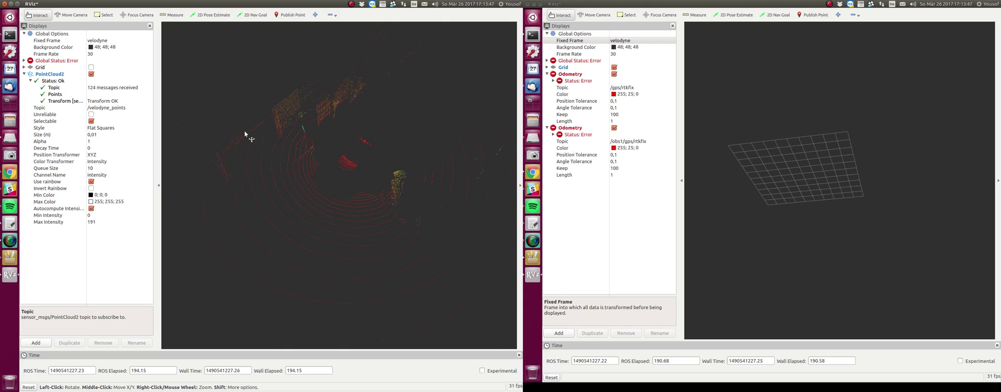
drag(245, 129, 287, 191)
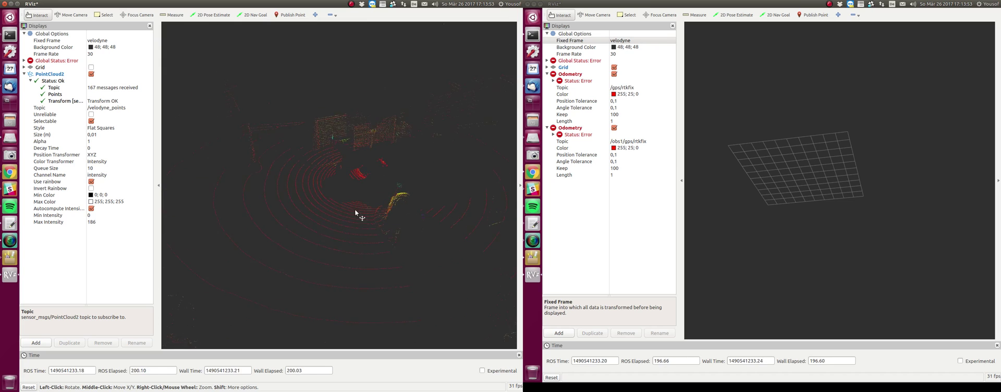
drag(360, 214, 331, 196)
drag(849, 150, 835, 217)
Step: Expand the first Odometry's Error status to read the missing gps-to-velodyne transform
click(573, 82)
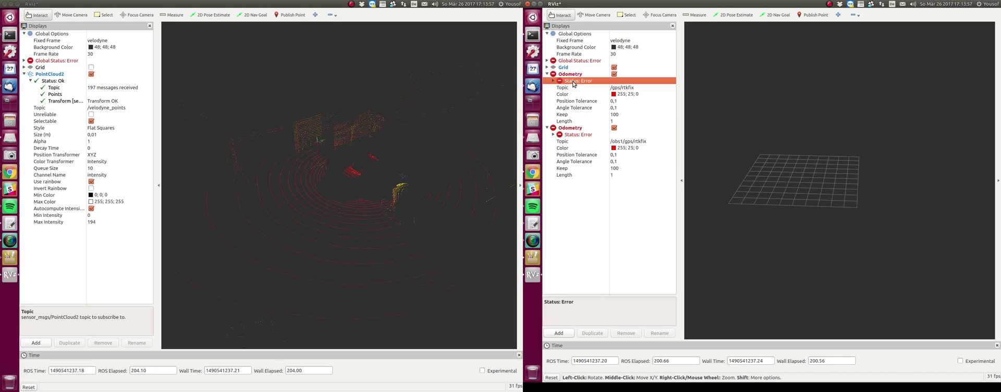
click(549, 76)
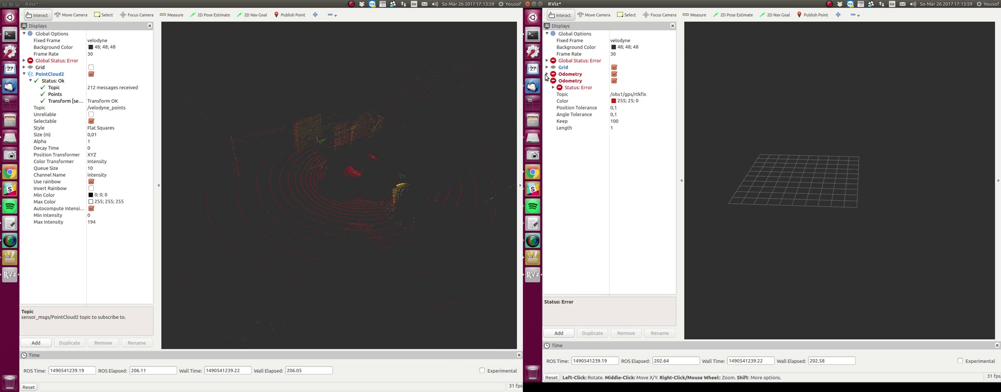
click(546, 75)
click(569, 88)
click(553, 81)
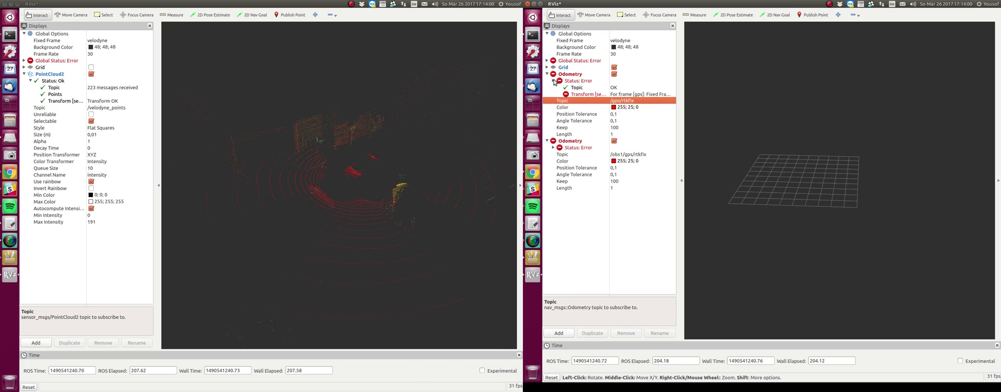
click(576, 94)
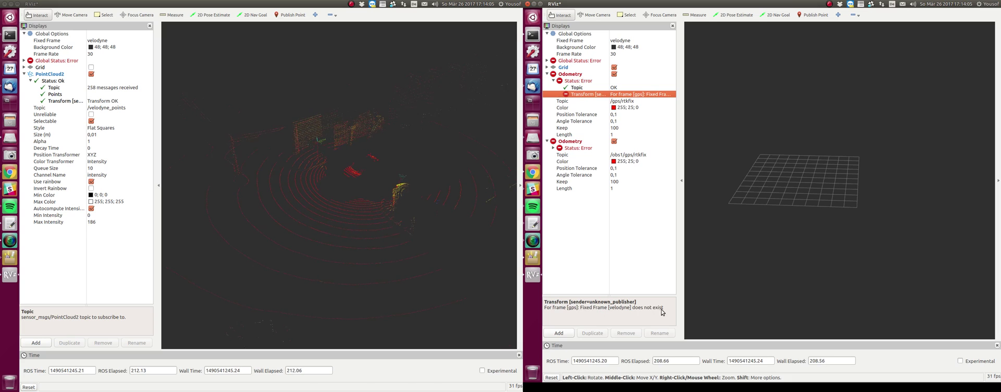
click(626, 41)
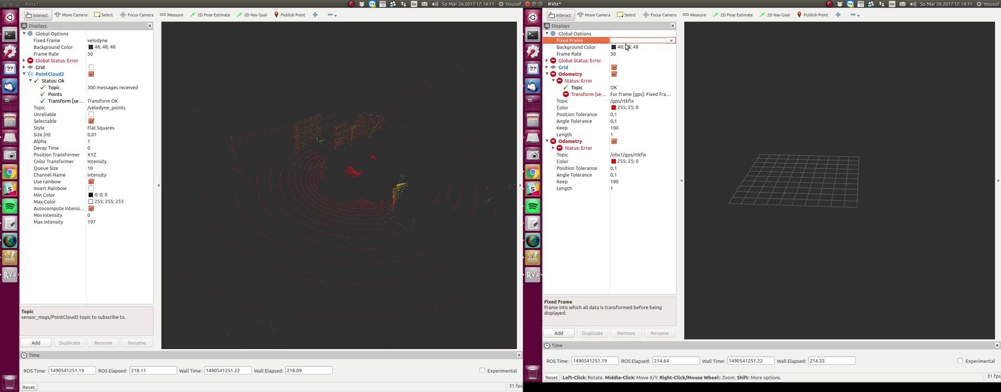
Step: Set the Fixed Frame to gps and orbit the view to see the odometry trails
text(gps)
key(Return)
click(770, 223)
drag(902, 167, 851, 149)
scroll(847, 264, down, 5)
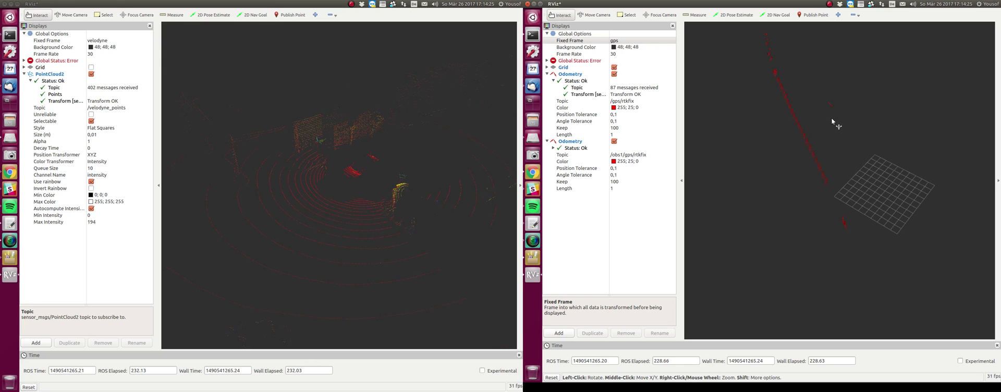
drag(832, 121, 837, 193)
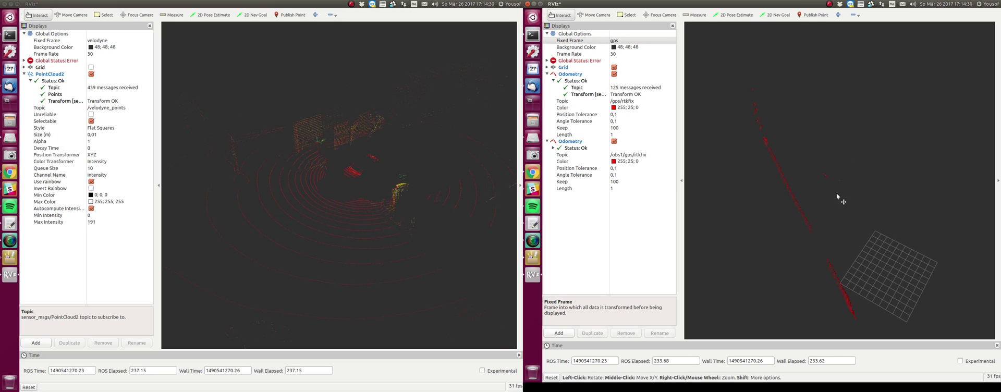
Step: Set the second Odometry display's Keep to 50 arrows
click(615, 182)
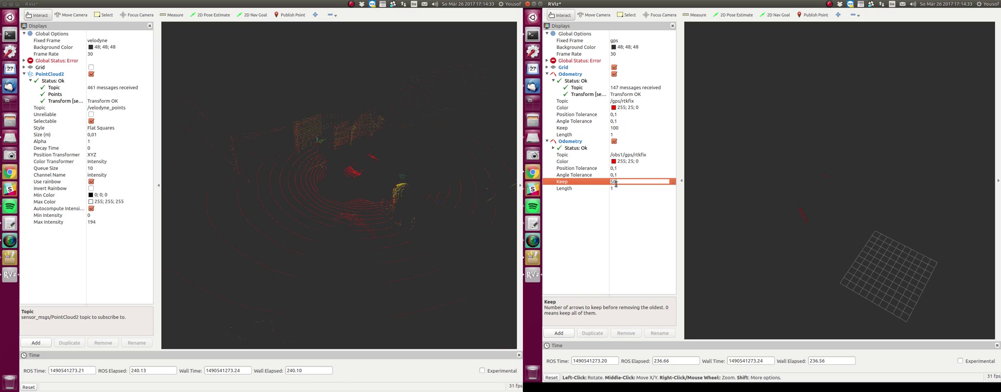
text(50)
key(Return)
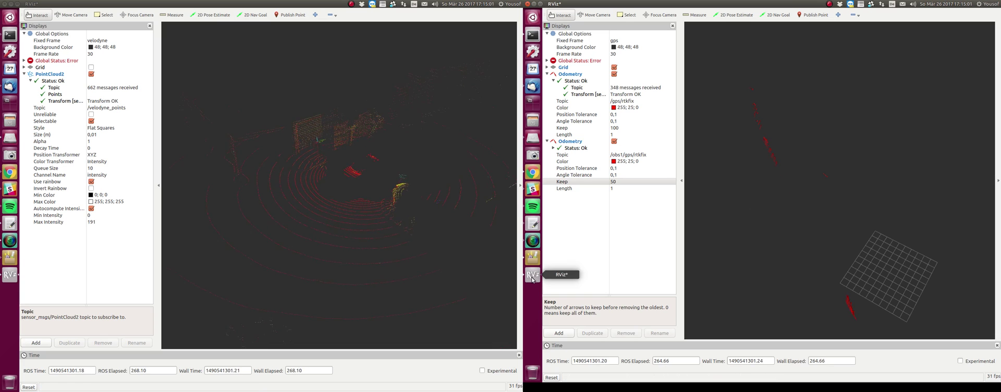
Step: Rerun rqt_graph from the terminal and move its window to the left monitor
click(533, 34)
click(847, 15)
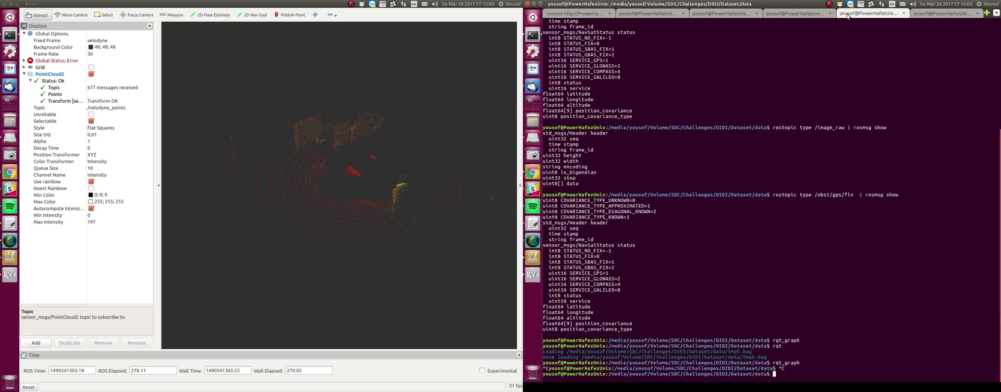
key(Up)
key(Return)
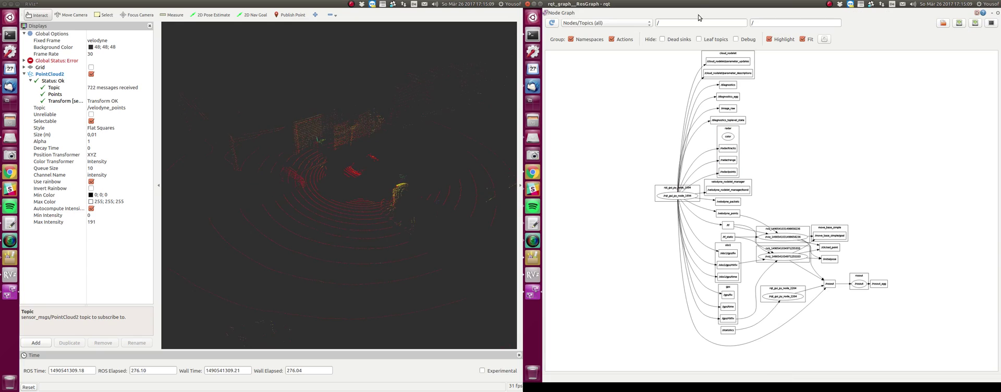
key(super+shift+Left)
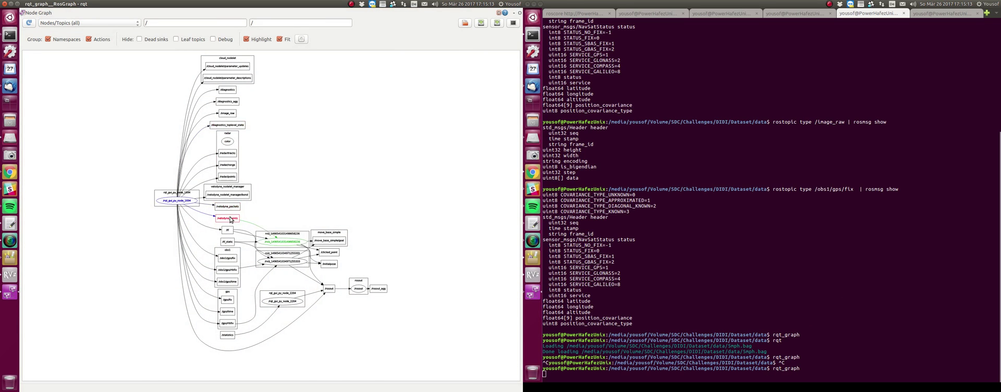
Step: Zoom the rqt_graph view to inspect the bag, rviz and rosout nodes and topics
scroll(165, 202, up, 3)
scroll(164, 202, down, 2)
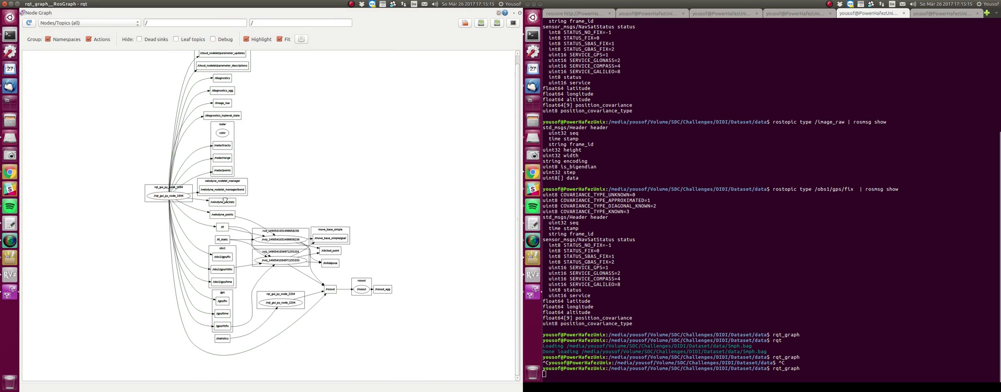
scroll(221, 227, up, 1)
scroll(220, 228, up, 4)
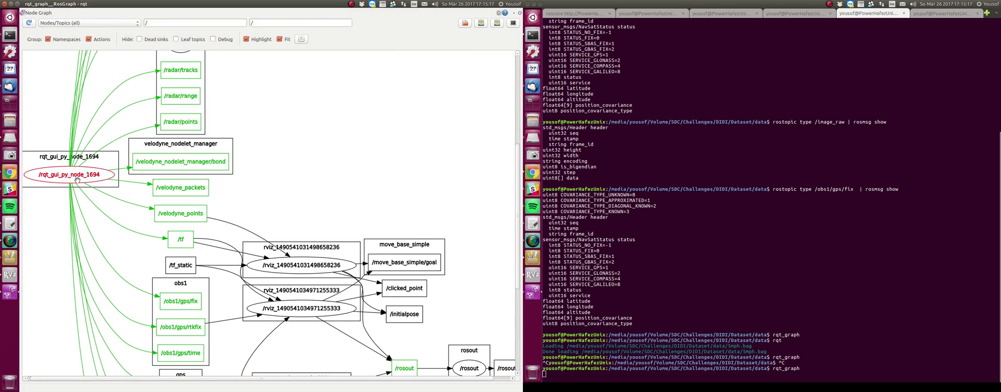
scroll(140, 223, down, 4)
scroll(169, 240, up, 1)
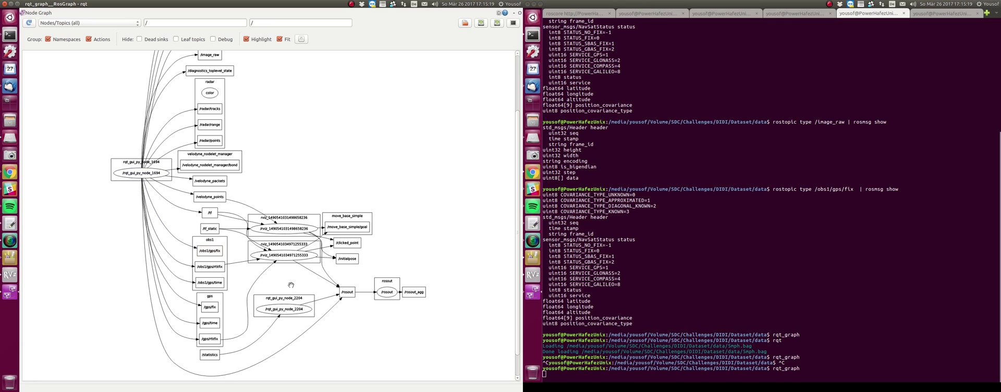
scroll(156, 157, up, 2)
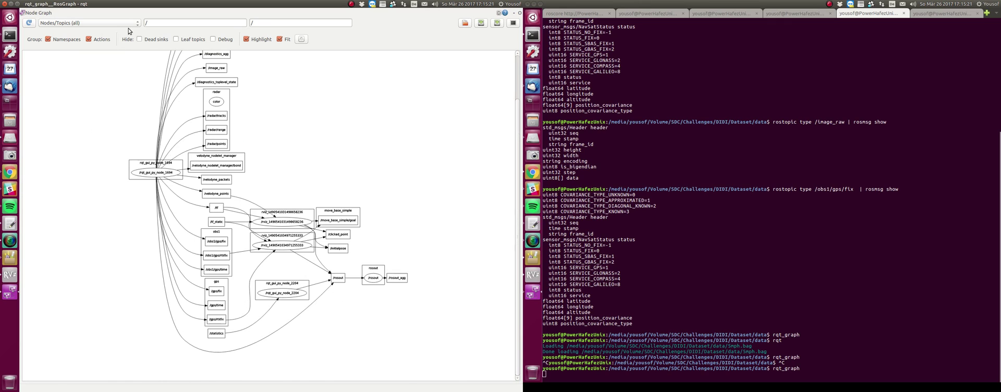
Step: Try hiding leaf topics and including debug nodes in rqt_graph, then restore leaf topics and dead sinks
click(177, 39)
click(213, 39)
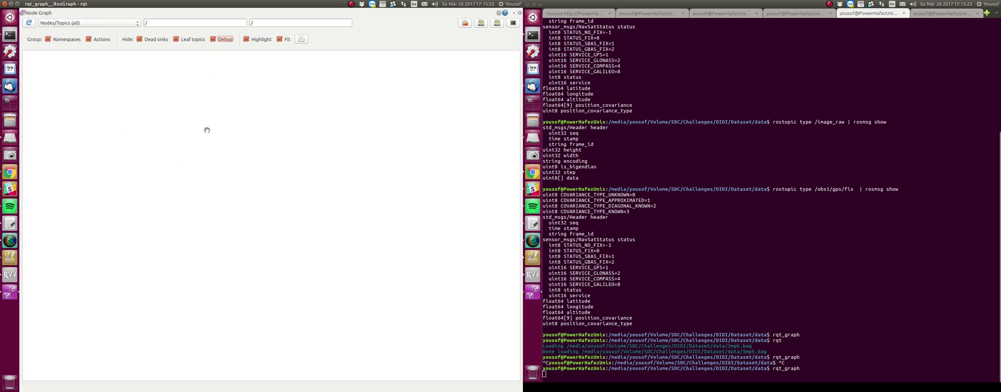
click(215, 41)
click(176, 39)
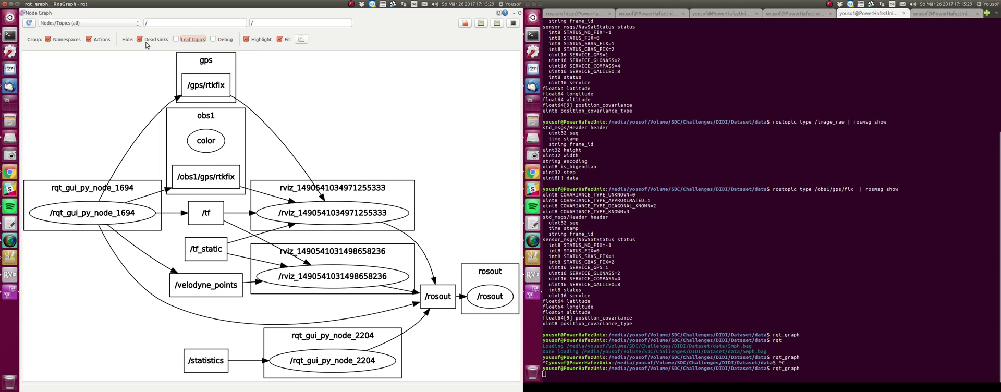
click(145, 42)
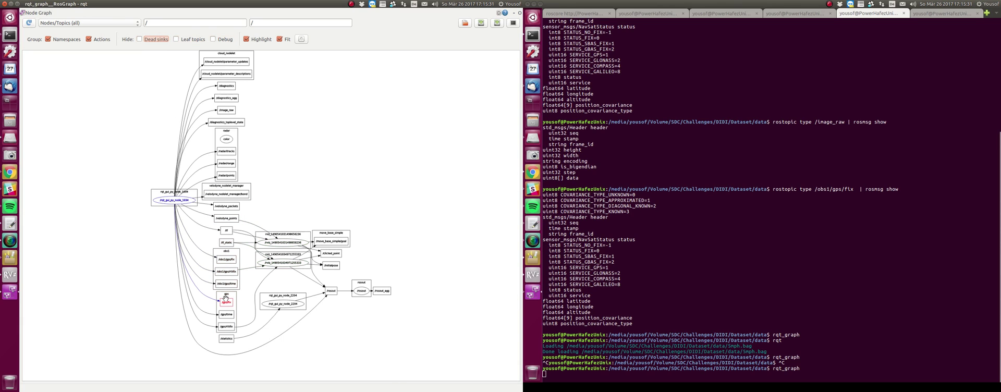
Step: Zoom and pan the node graph to reveal the radar and diagnostics topics, then close rqt_graph
scroll(147, 167, up, 5)
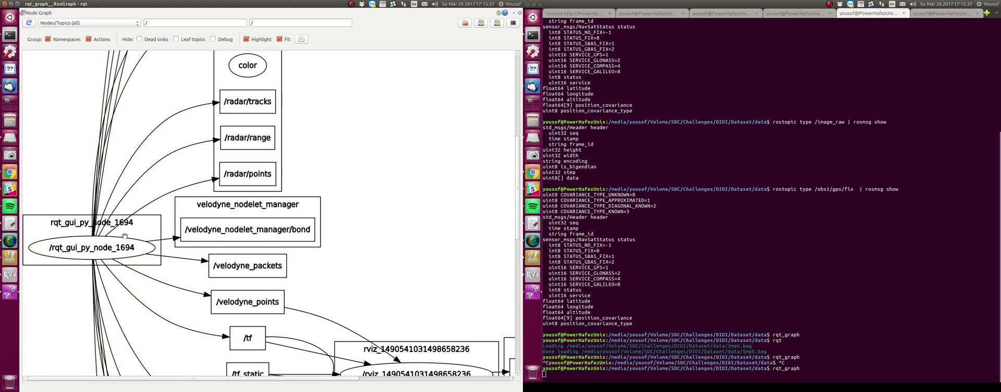
scroll(182, 140, down, 5)
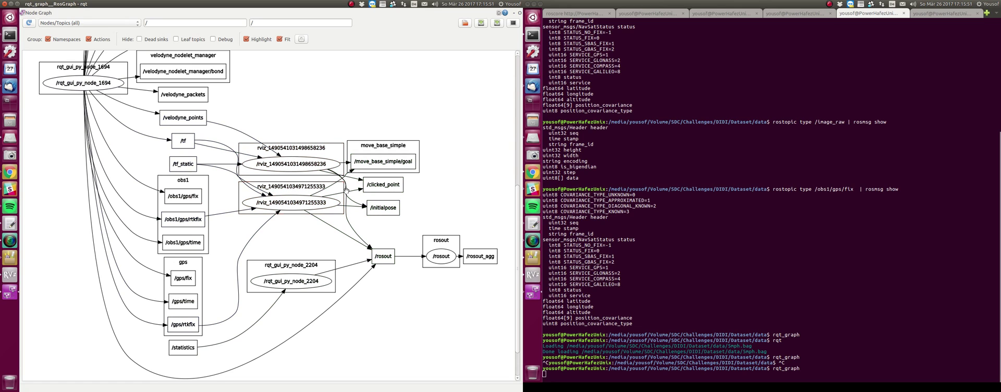
drag(253, 108, 164, 306)
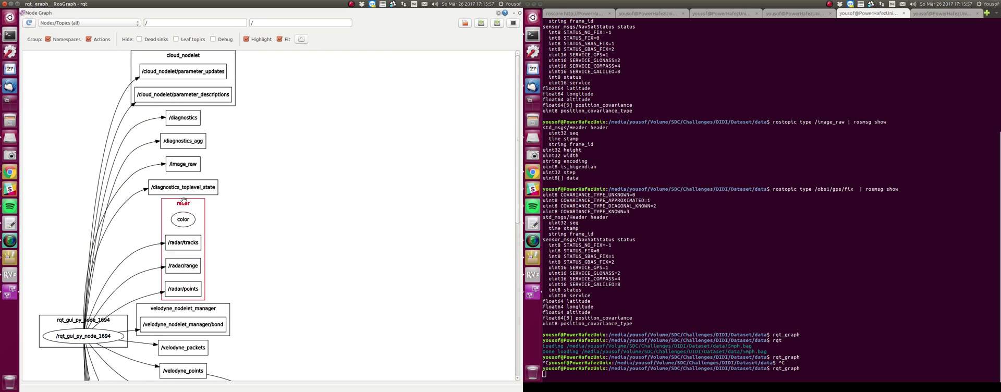
click(9, 2)
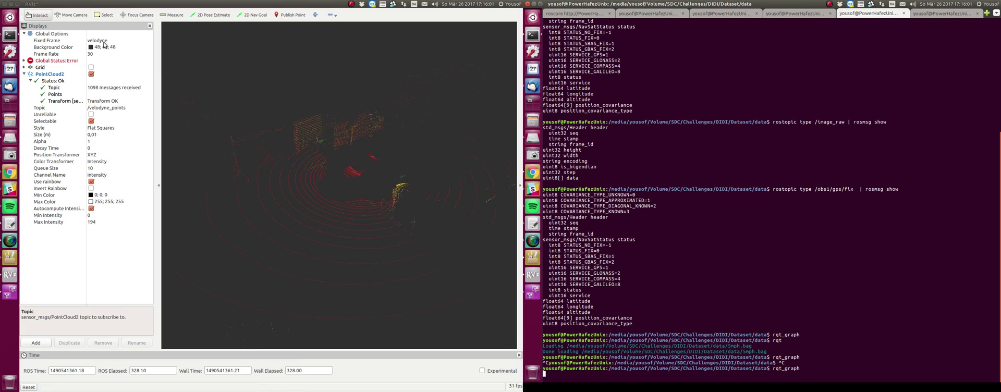
Step: Raise README.md in gedit and select sensor_msgs/PointCloud2 on the /radar/points line
click(9, 225)
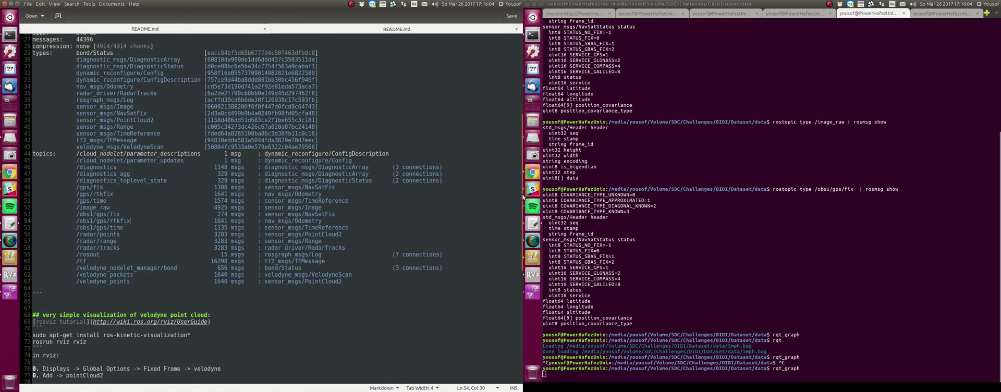
click(9, 224)
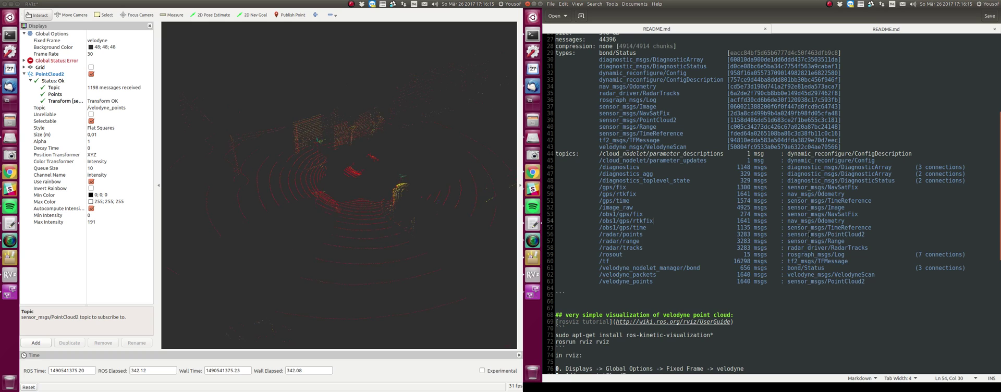
drag(803, 235, 867, 235)
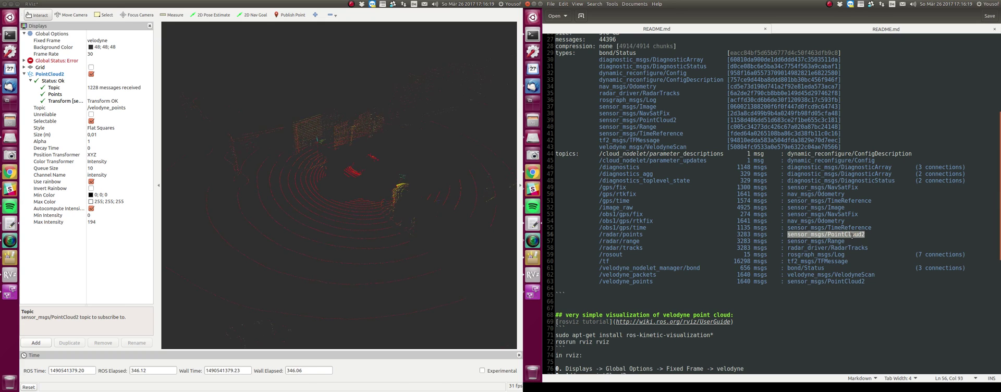
Step: Add a second PointCloud2 display and expand its properties
click(35, 343)
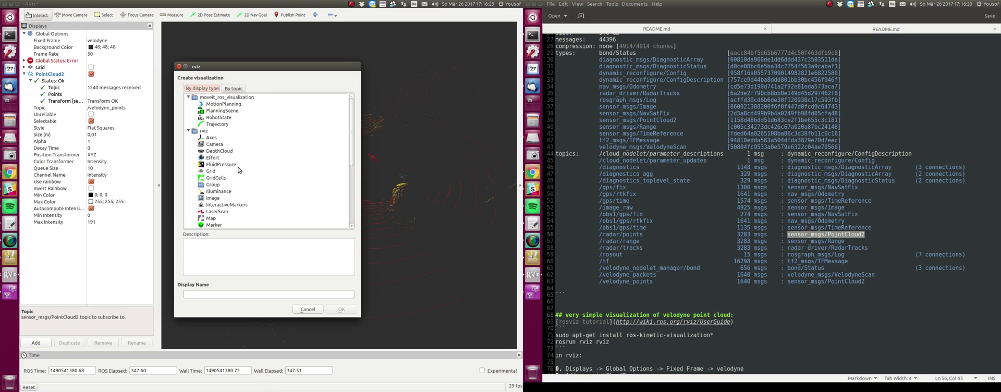
scroll(238, 171, down, 6)
click(221, 145)
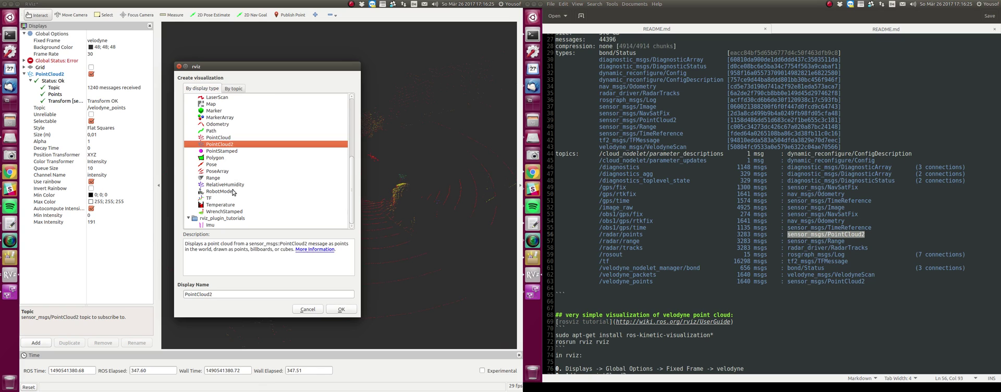
click(341, 309)
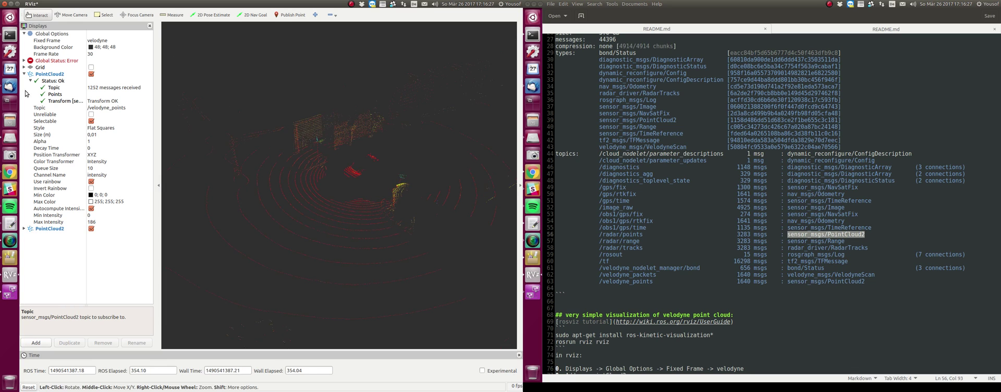
click(27, 229)
click(27, 229)
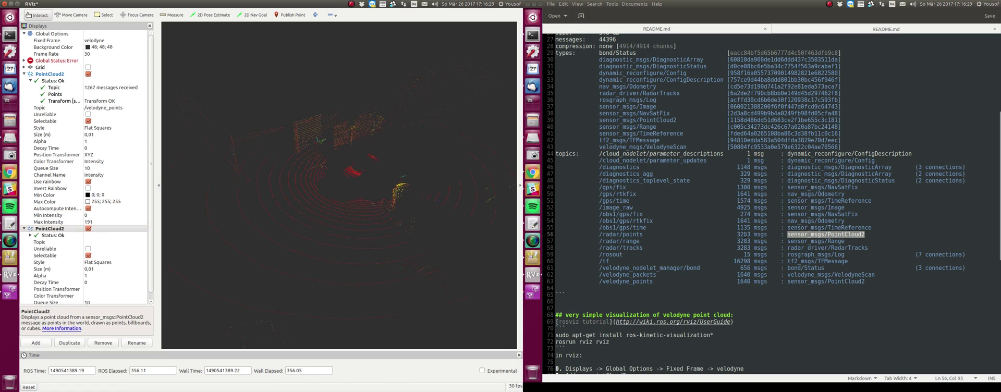
Step: Copy /radar/points from the README into its Topic and read the radar-to-velodyne transform error
drag(643, 234, 599, 235)
right_click(606, 235)
click(627, 264)
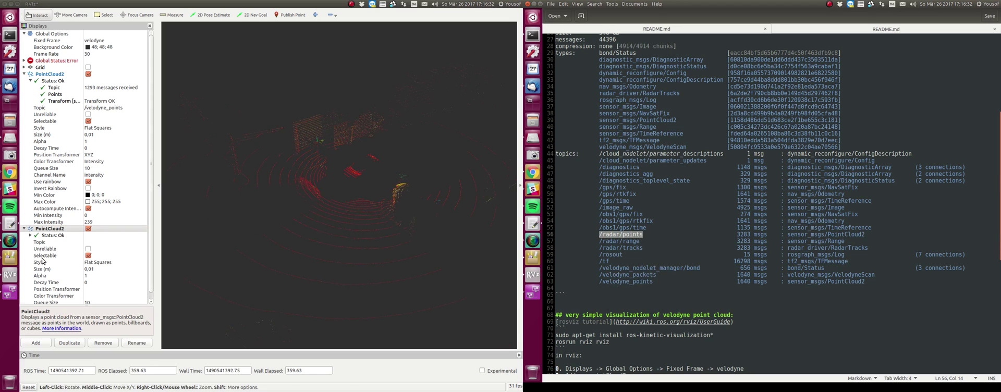
click(92, 242)
right_click(98, 243)
click(112, 278)
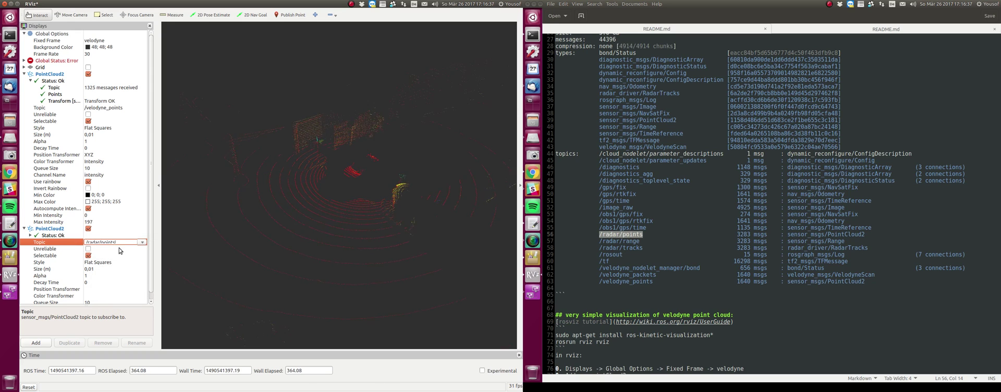
click(129, 263)
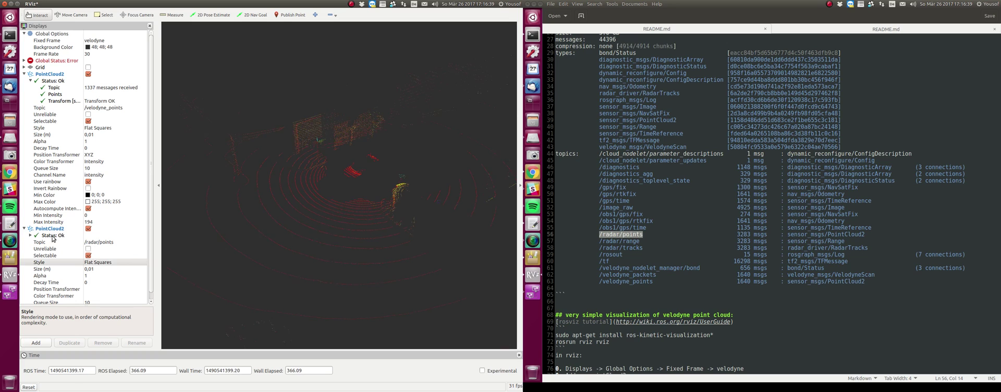
click(30, 235)
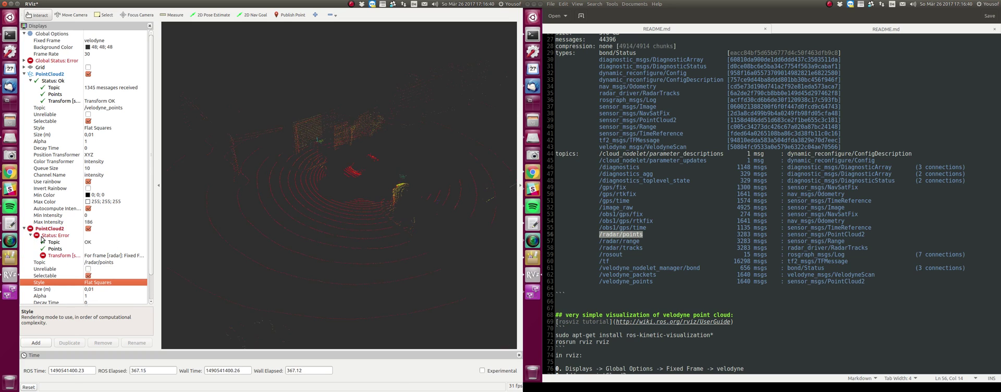
click(110, 256)
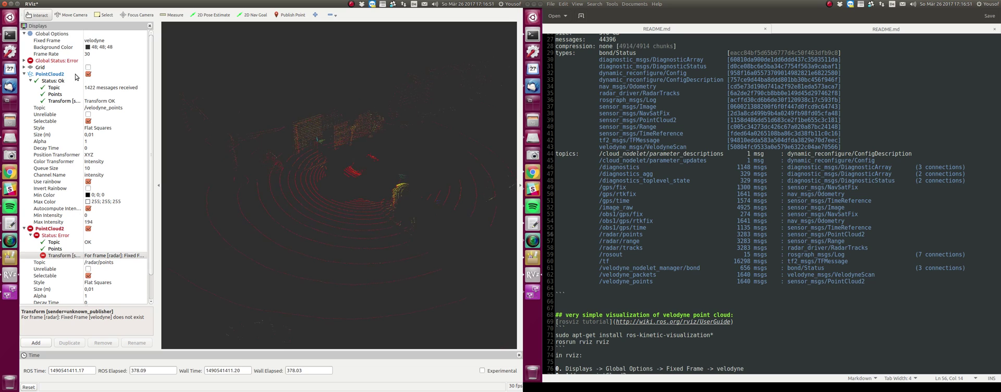
Step: Disable the Velodyne point cloud and set the Fixed Frame to radar
click(100, 41)
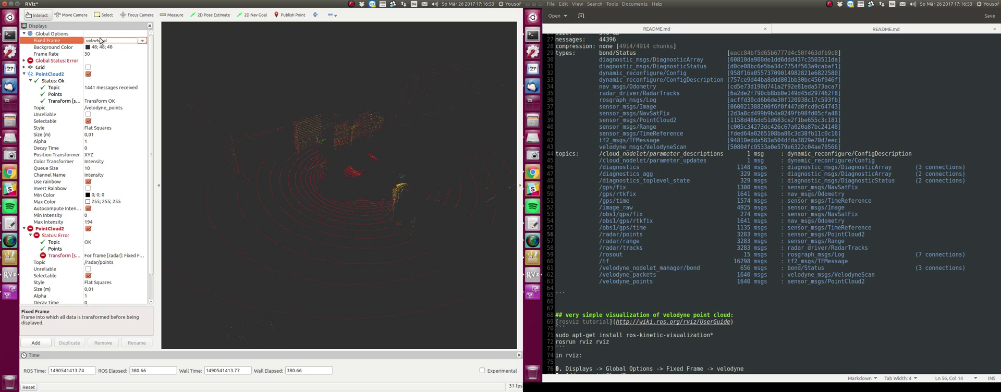
click(88, 74)
click(94, 40)
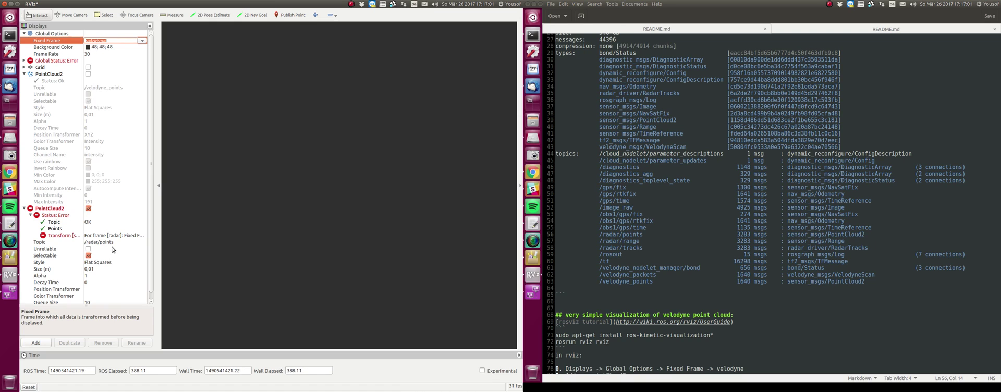
text(radar)
key(Return)
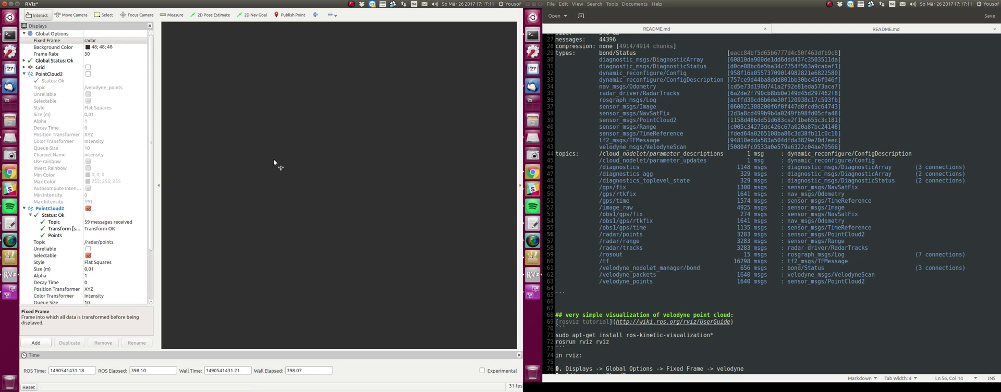
Step: Enable the Grid display and orbit and zoom the view around it
click(88, 67)
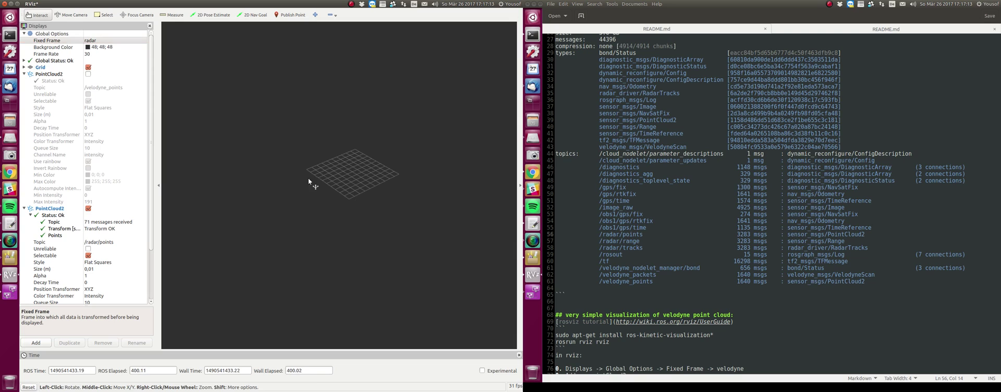
drag(333, 168, 280, 177)
scroll(280, 178, down, 5)
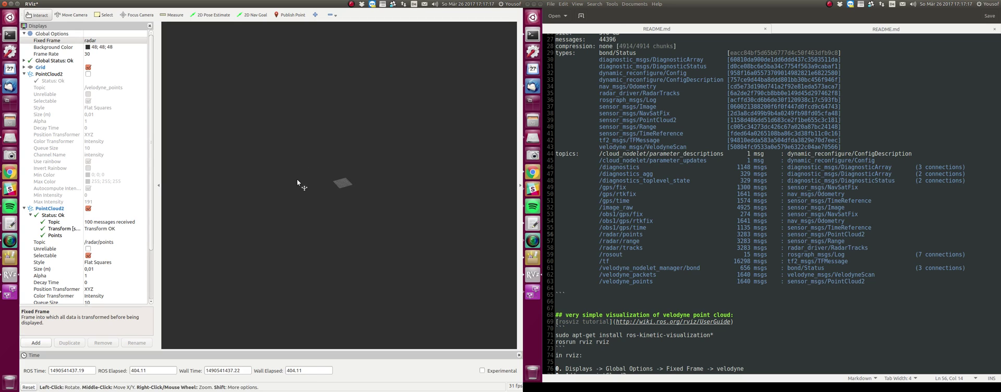
scroll(312, 179, up, 3)
scroll(322, 182, up, 3)
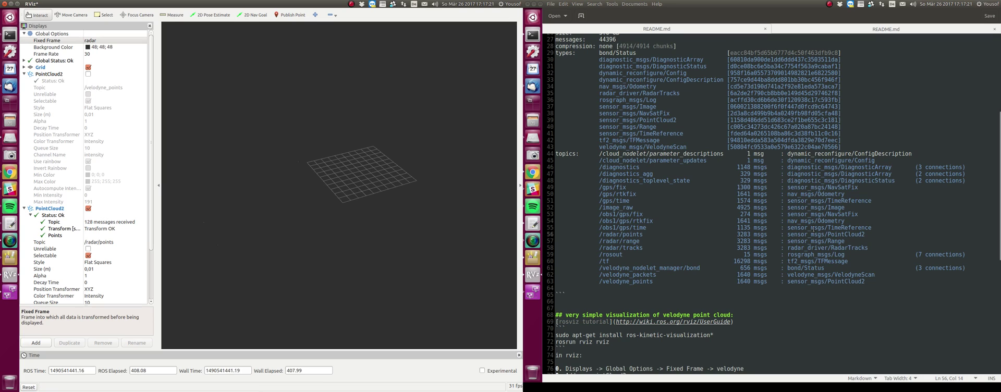
Step: Select the /radar/range topic line in the README and collapse the radar cloud display
double_click(631, 242)
drag(869, 239, 599, 242)
click(23, 208)
Step: Disable and remove the radar PointCloud2 display
click(23, 208)
click(42, 208)
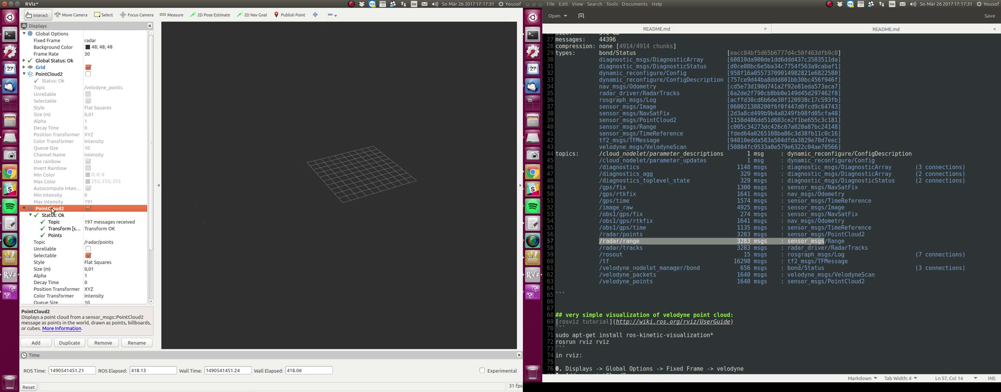
click(88, 208)
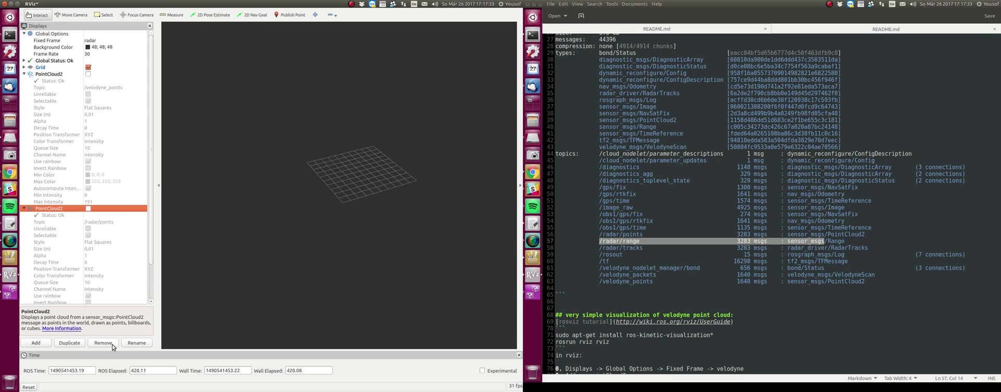
click(103, 343)
Step: Add a Range display from the display type list
click(44, 341)
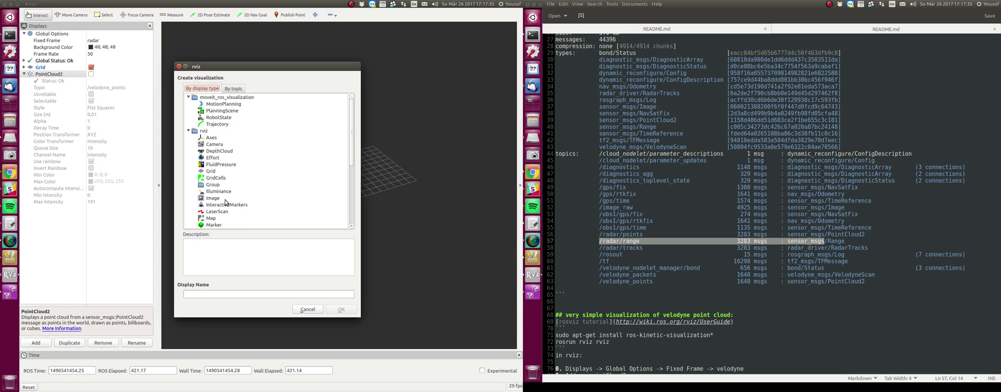
scroll(226, 207, down, 3)
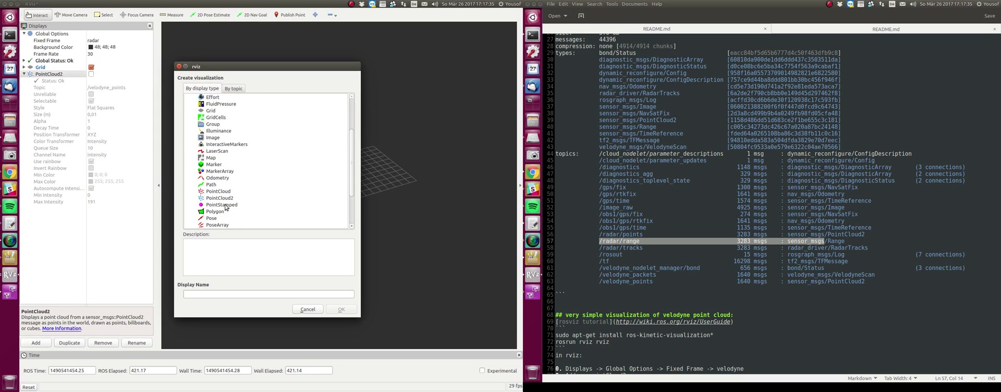
scroll(224, 134, up, 3)
scroll(220, 140, down, 6)
double_click(213, 177)
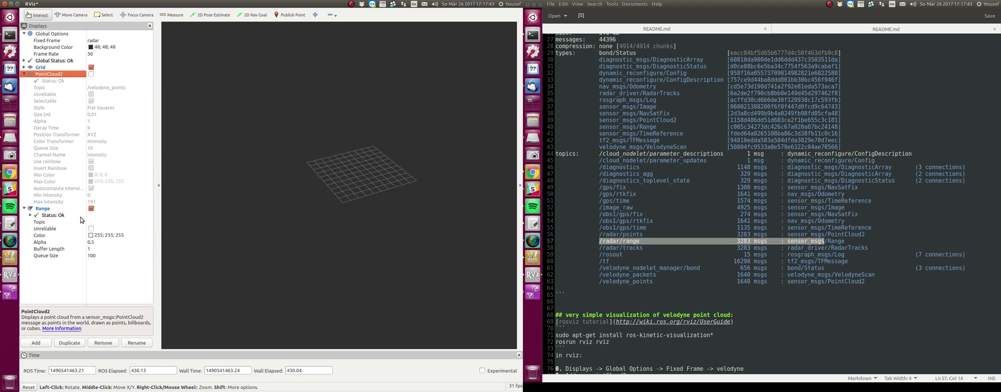
Step: Paste /radar/range from the README as the Range display's Topic
click(99, 222)
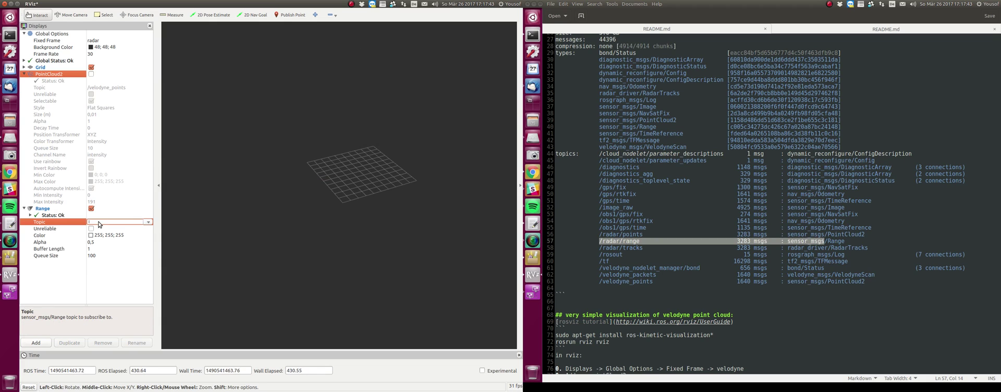
click(605, 242)
drag(640, 241, 601, 242)
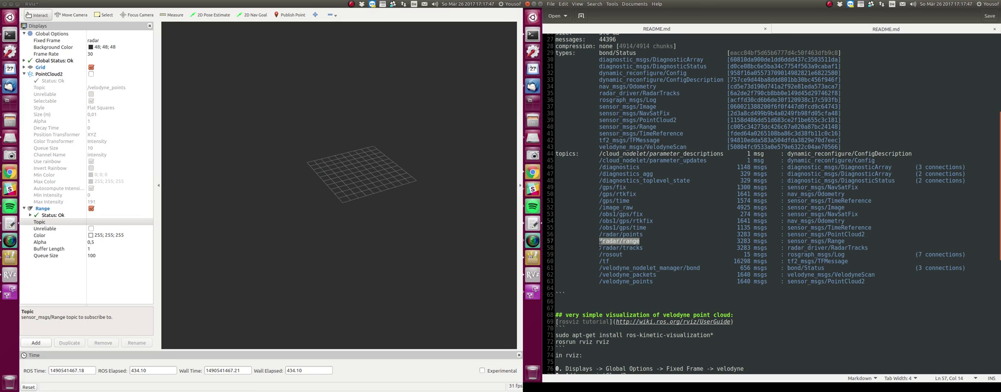
double_click(104, 221)
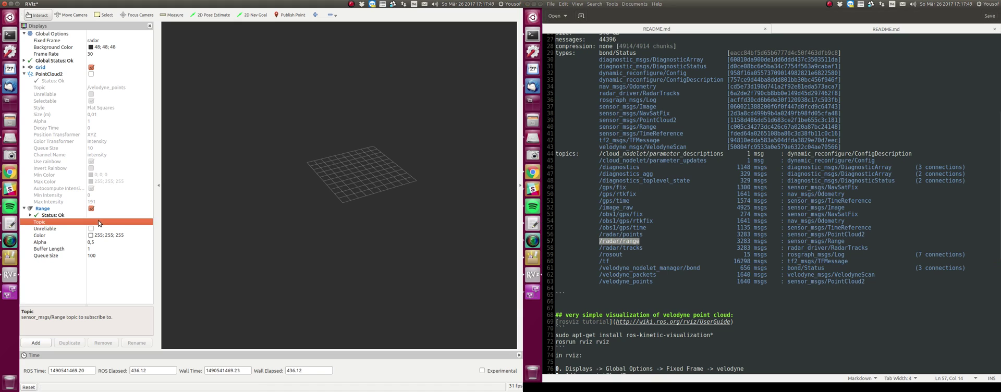
key(ctrl+v)
click(107, 228)
click(108, 271)
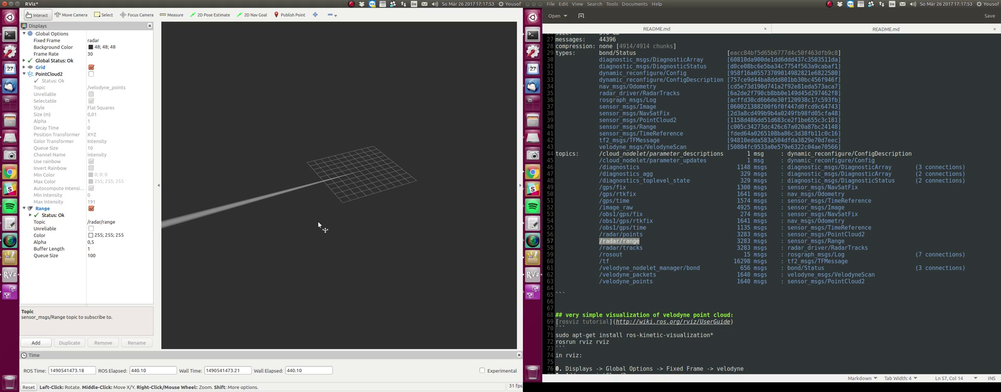
scroll(318, 221, down, 3)
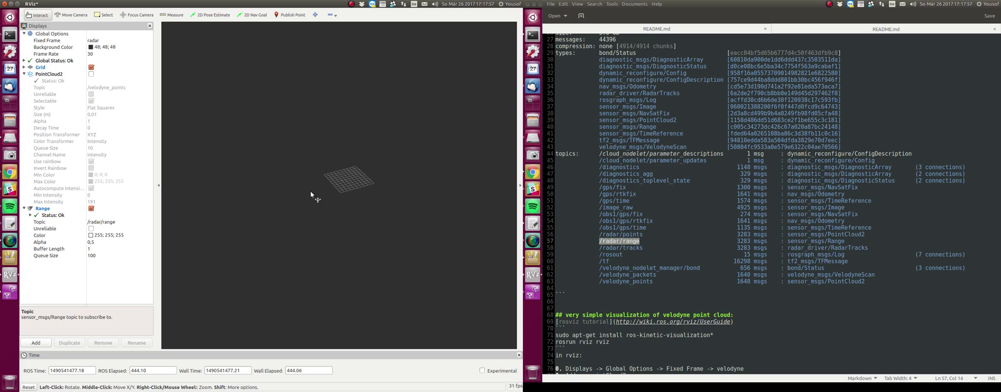
scroll(332, 191, down, 1)
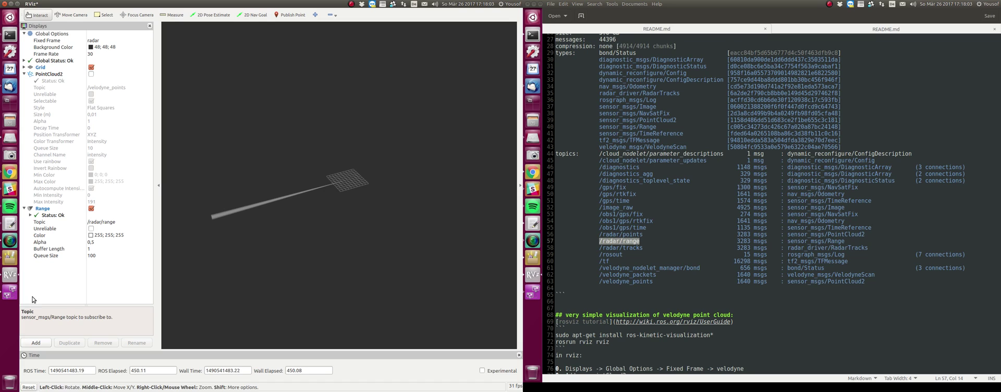
Step: Add an Image display and expand its settings
click(34, 342)
click(214, 199)
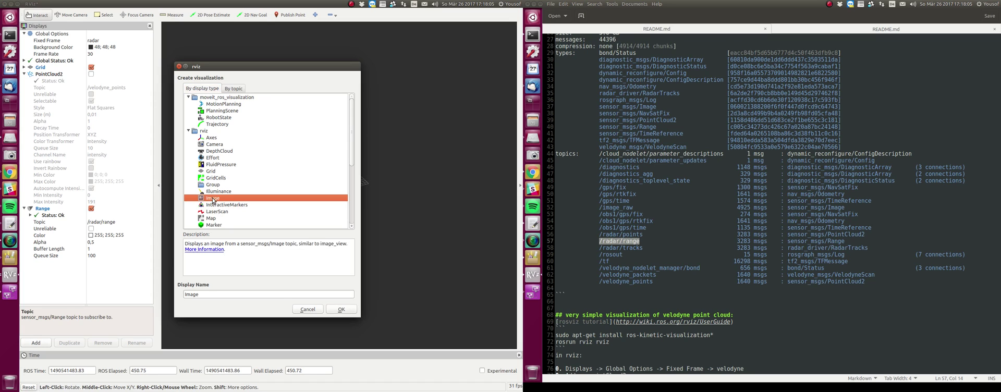
click(346, 308)
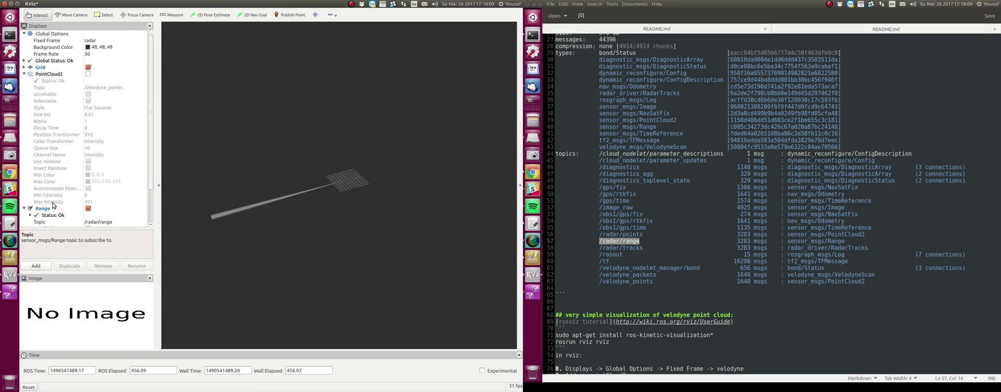
scroll(52, 205, down, 2)
click(24, 222)
scroll(52, 219, down, 2)
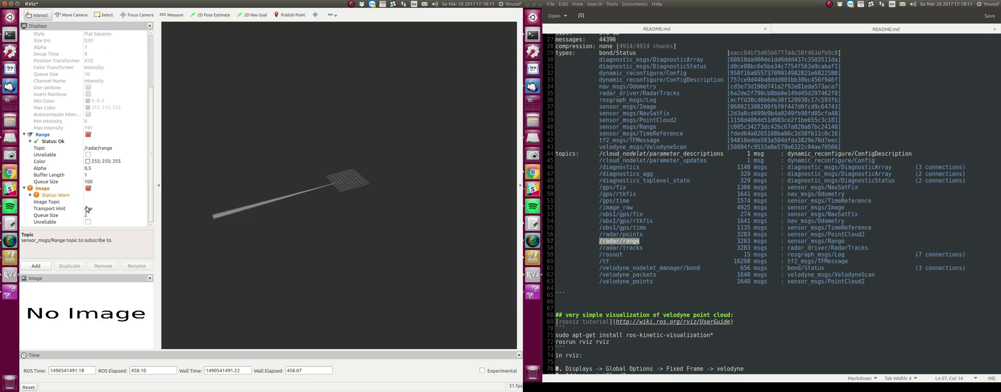
Step: Paste /image_raw as the Image Topic and undock the camera panel into a floating window
click(89, 201)
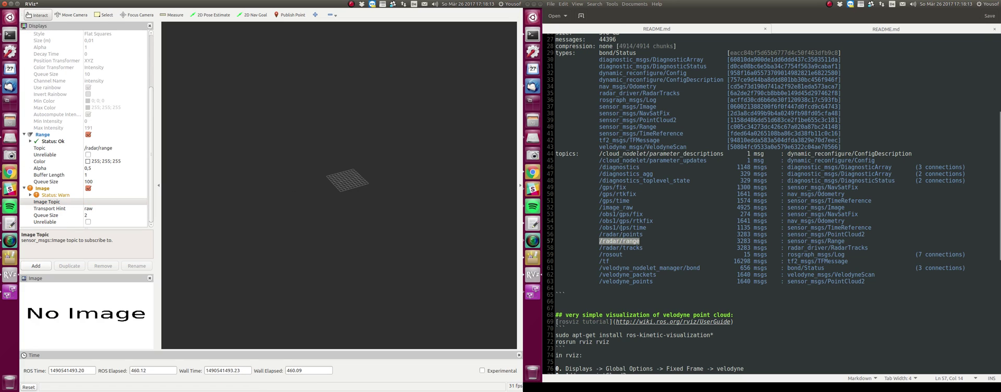
drag(633, 207, 599, 208)
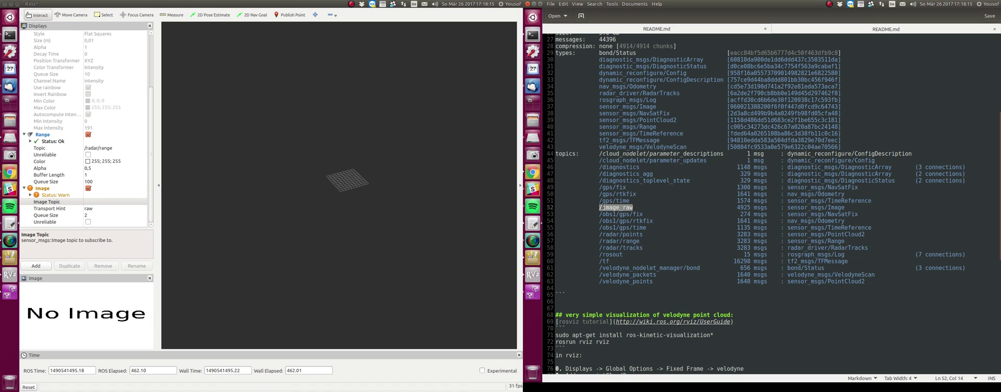
click(110, 202)
click(121, 202)
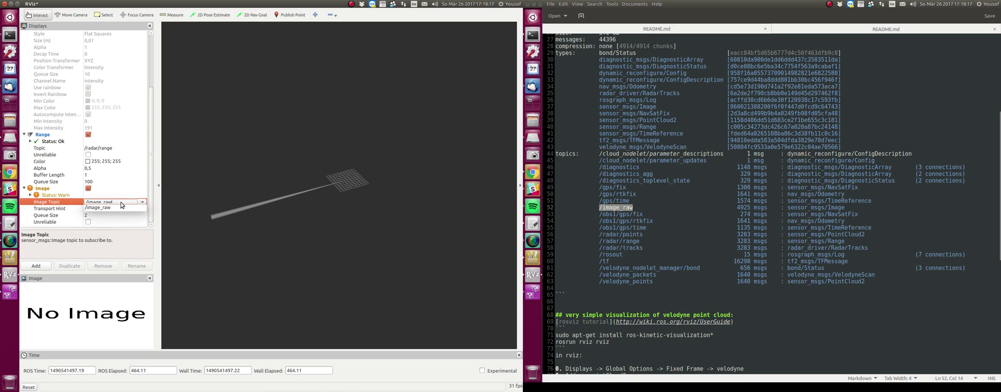
middle_click(121, 202)
click(91, 283)
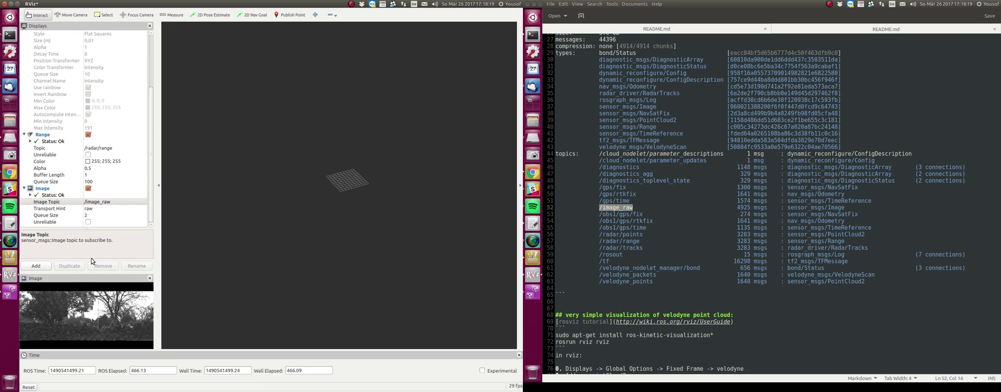
drag(87, 278, 658, 47)
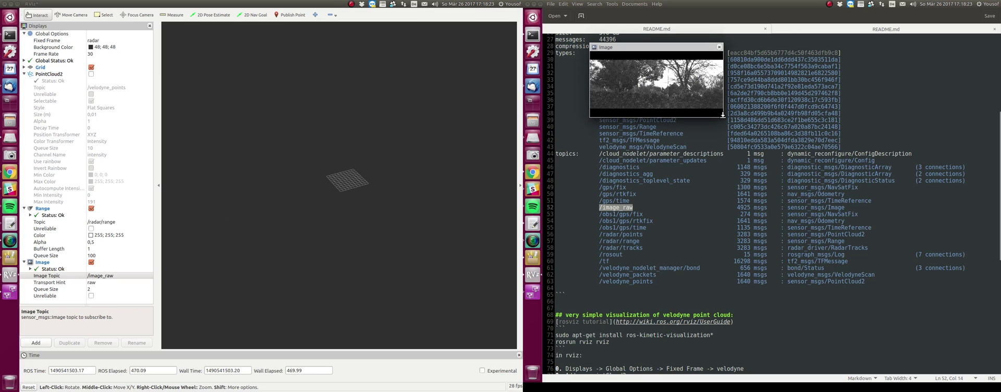
Step: Enlarge the floating camera image window, then bring the README back in front of RViz
drag(722, 116, 961, 283)
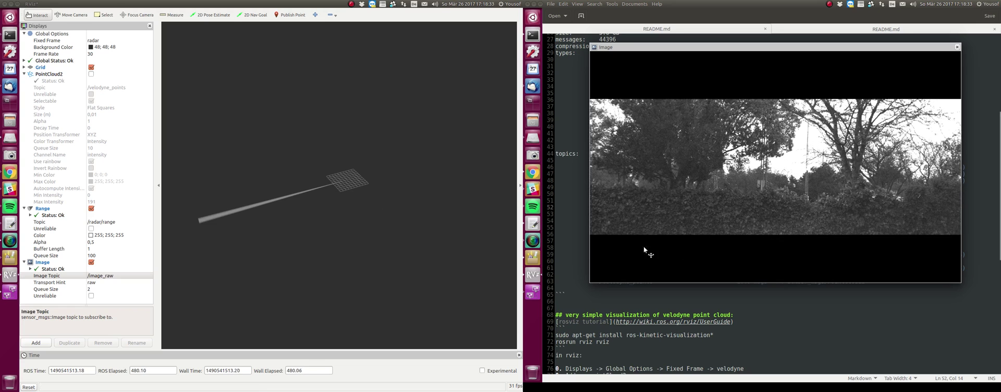
click(777, 310)
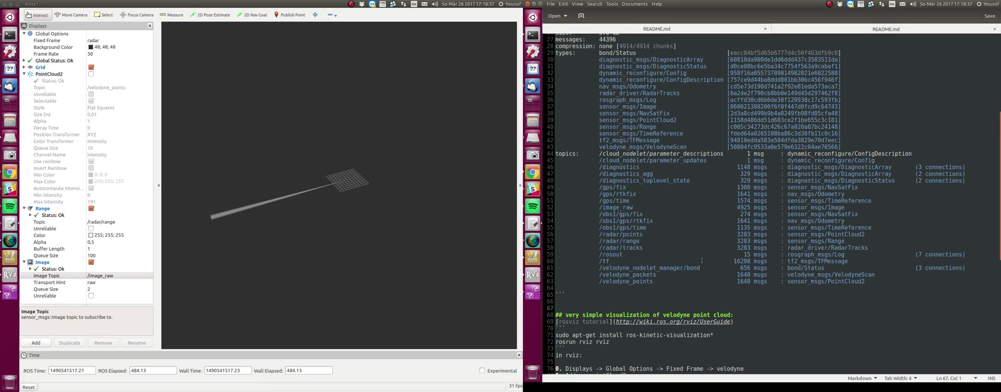
click(629, 240)
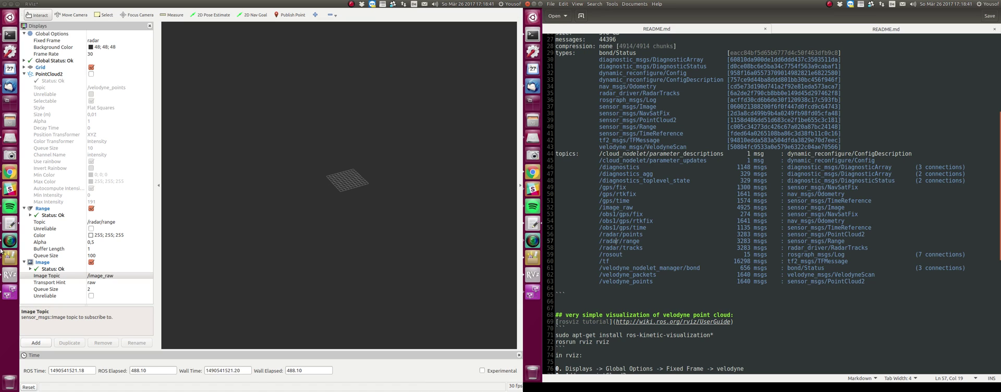